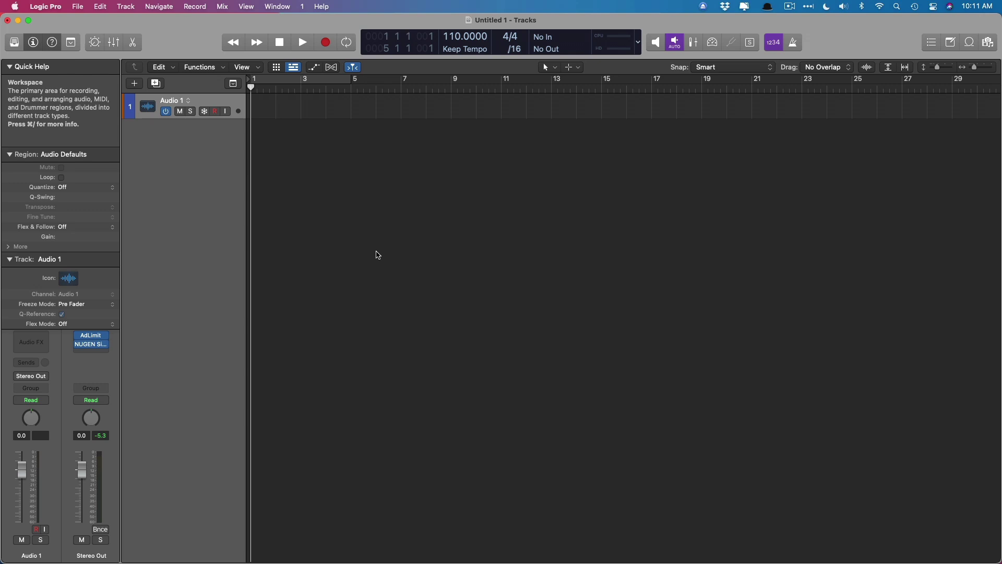
# Select all 30 drum WAV files in the DRUM EXPORTS Finder window
pyautogui.press('super+Tab')
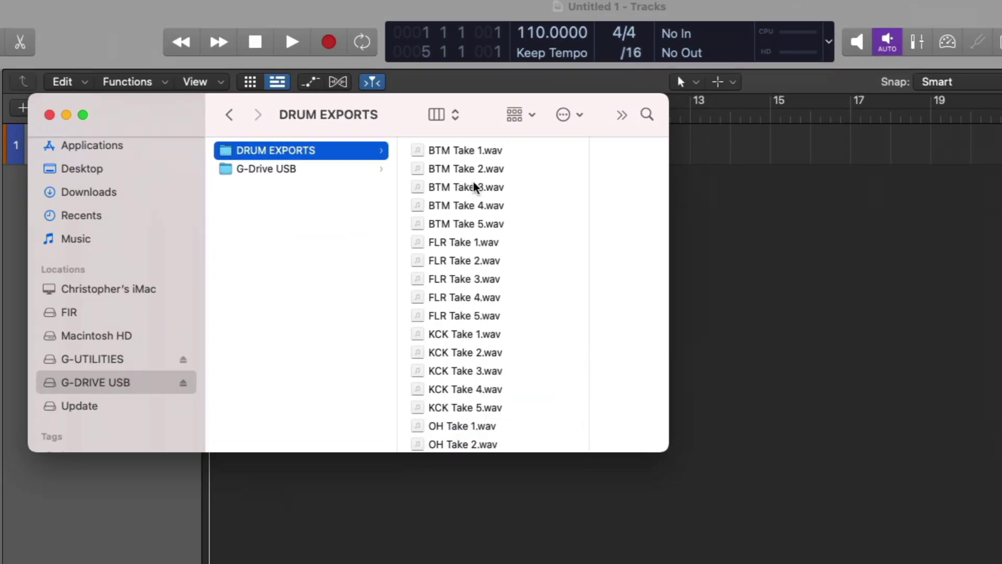
pyautogui.click(474, 187)
pyautogui.press('super+a')
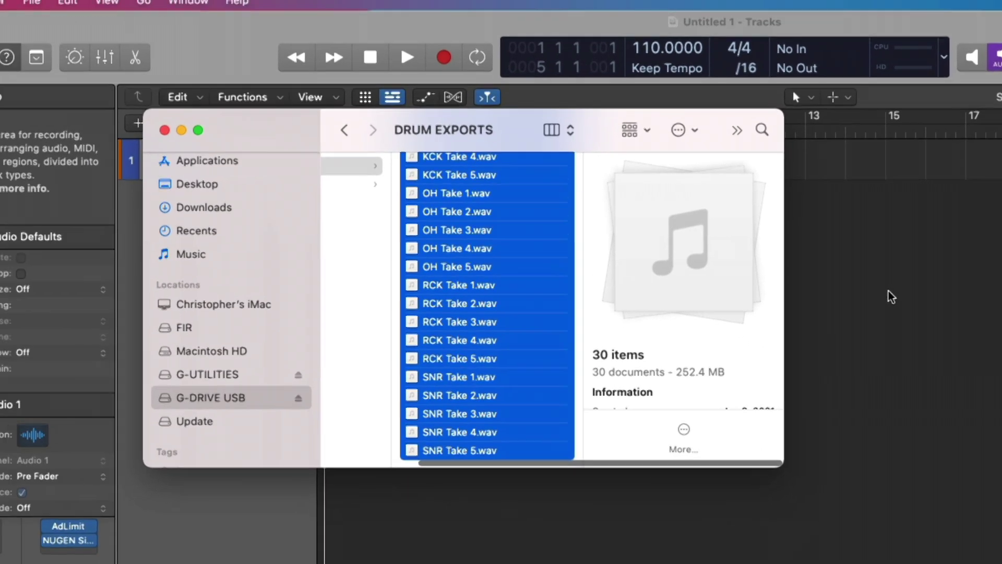
# Start an audio file import from Logic's File menu, then cancel it
pyautogui.click(752, 277)
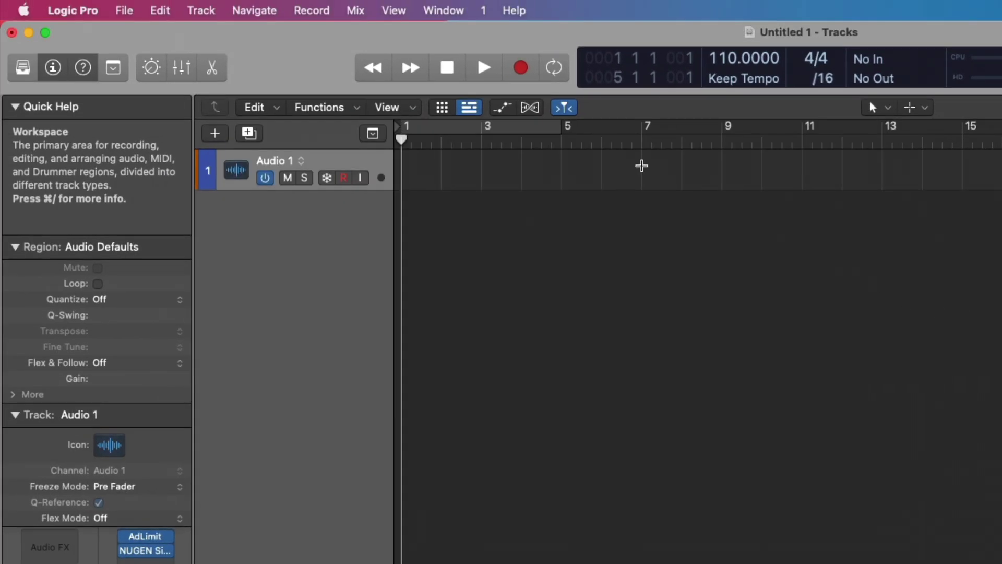
pyautogui.click(128, 10)
pyautogui.moveTo(174, 395)
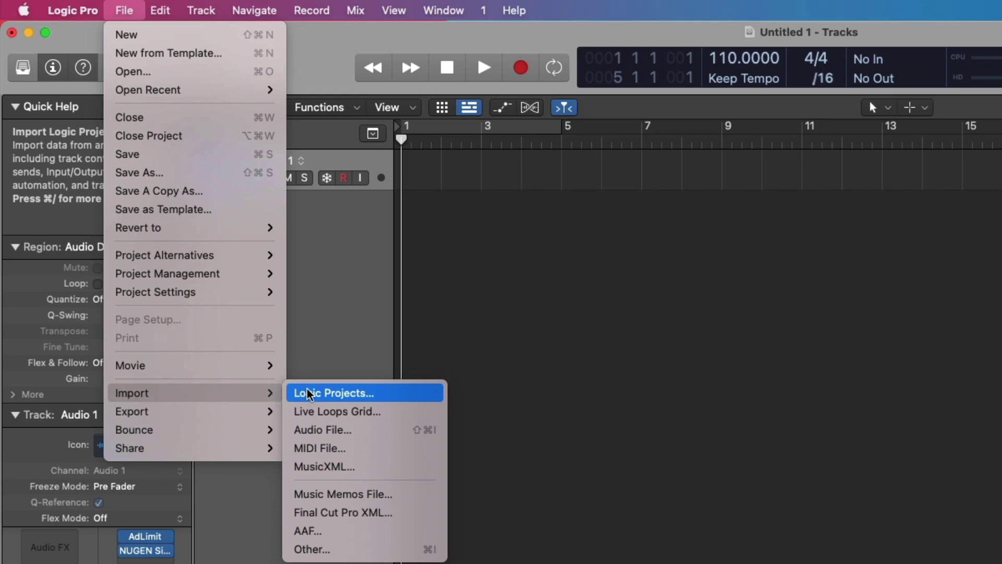
pyautogui.click(312, 429)
pyautogui.press('Escape')
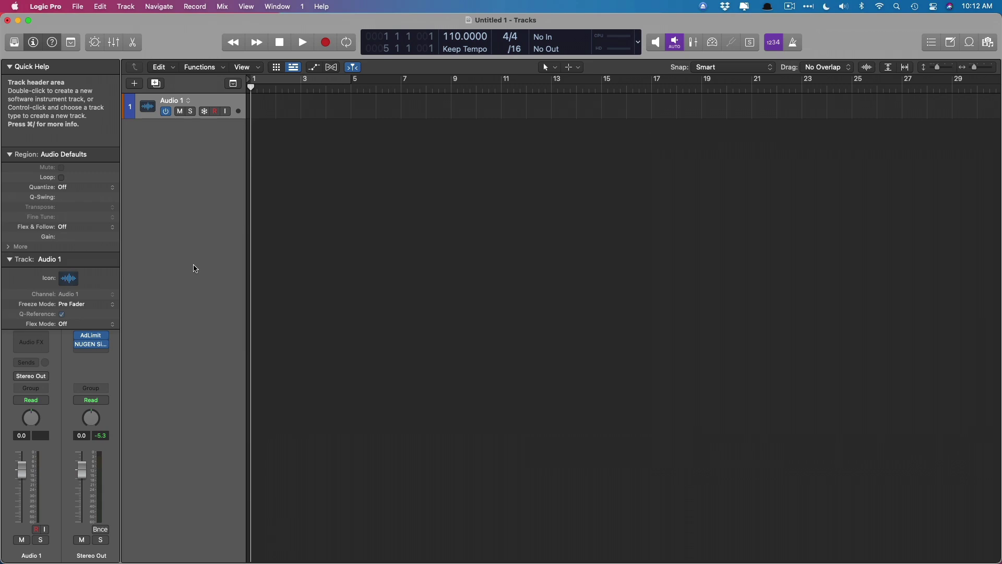
# Drag the 30 selected drum files into Logic's tracks area, creating a new track for each
pyautogui.press('super+Tab')
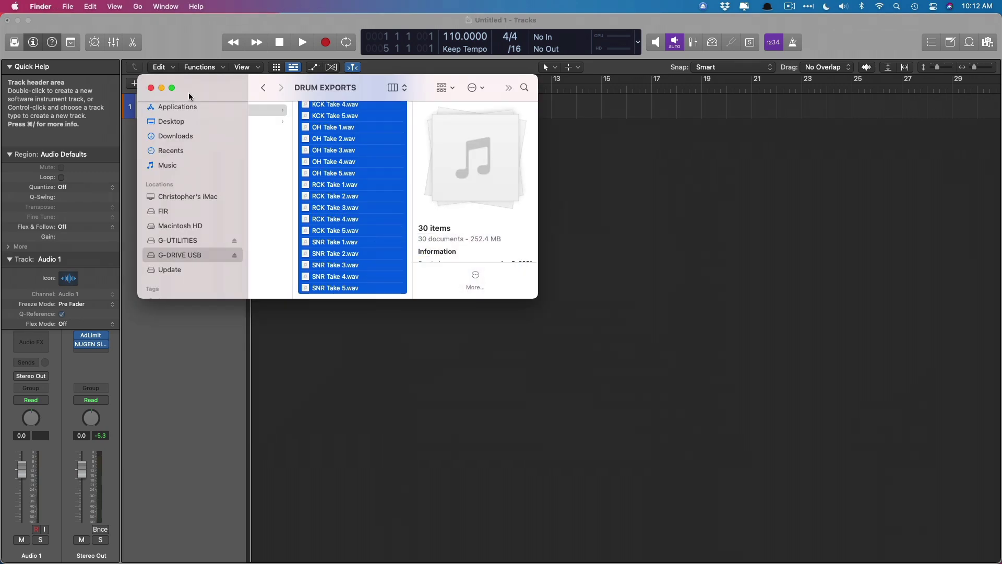
pyautogui.moveTo(191, 95); pyautogui.dragTo(279, 348)
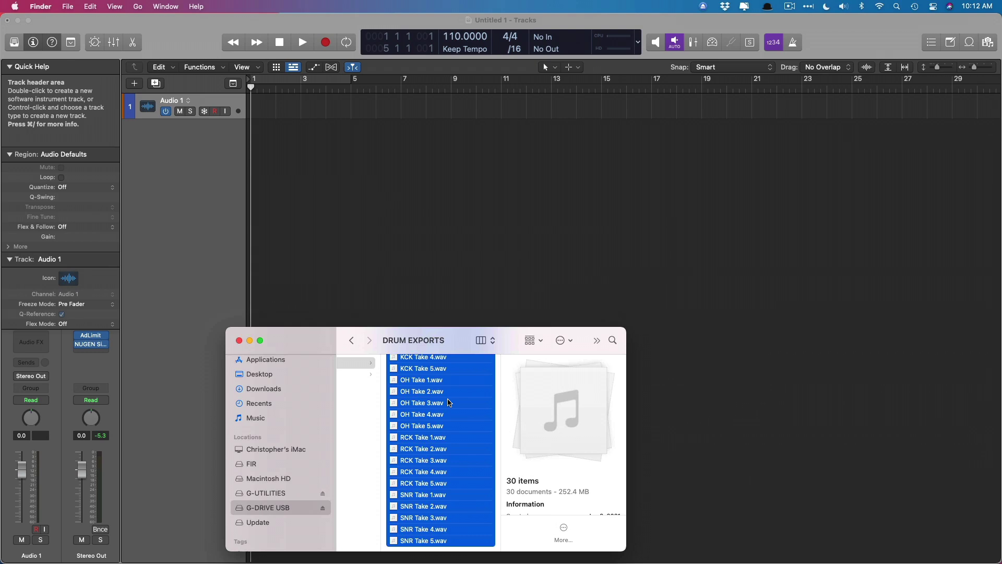
pyautogui.moveTo(450, 402); pyautogui.dragTo(279, 249)
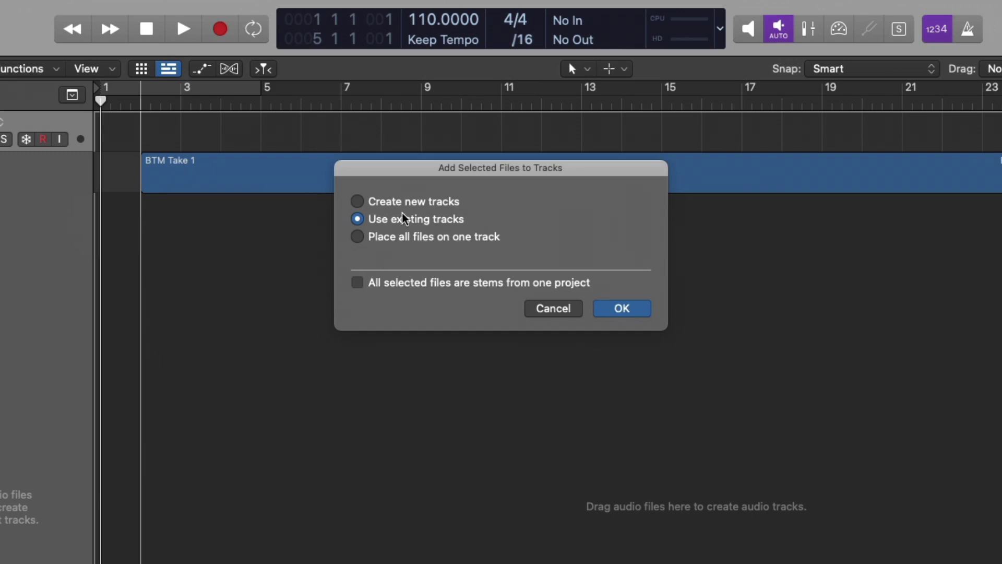
pyautogui.click(412, 201)
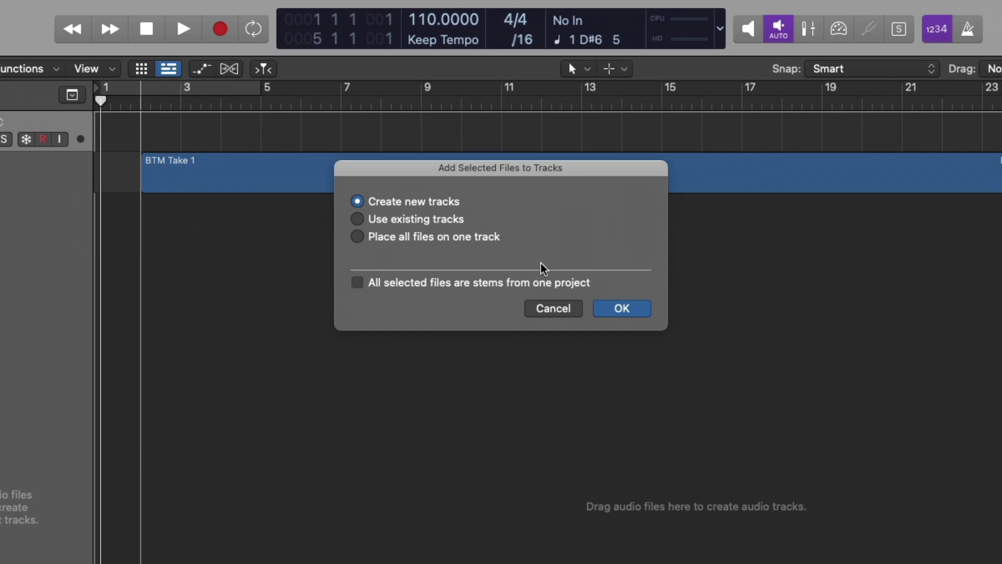
pyautogui.click(647, 311)
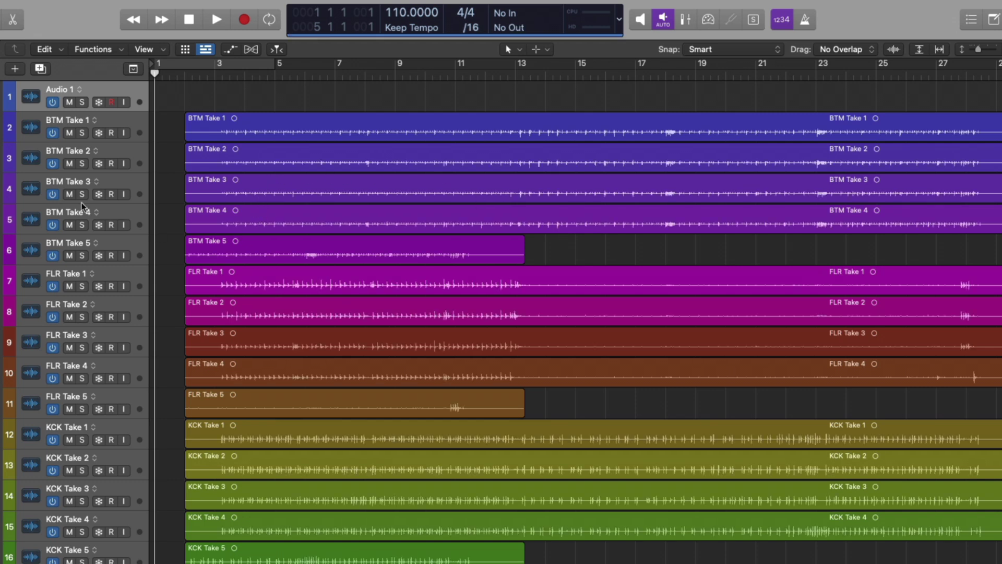
# Check the imported tracks down to OH, RCK and SNR, zooming out to show every take's full length
pyautogui.click(21, 131)
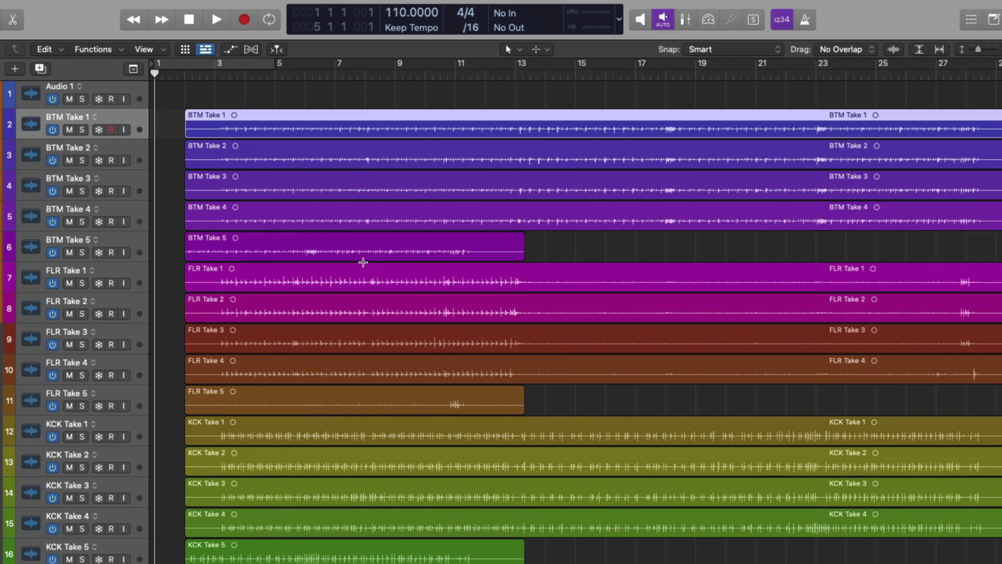
pyautogui.scroll(-2, 358, 261)
pyautogui.click(291, 253)
pyautogui.scroll(-3, 291, 252)
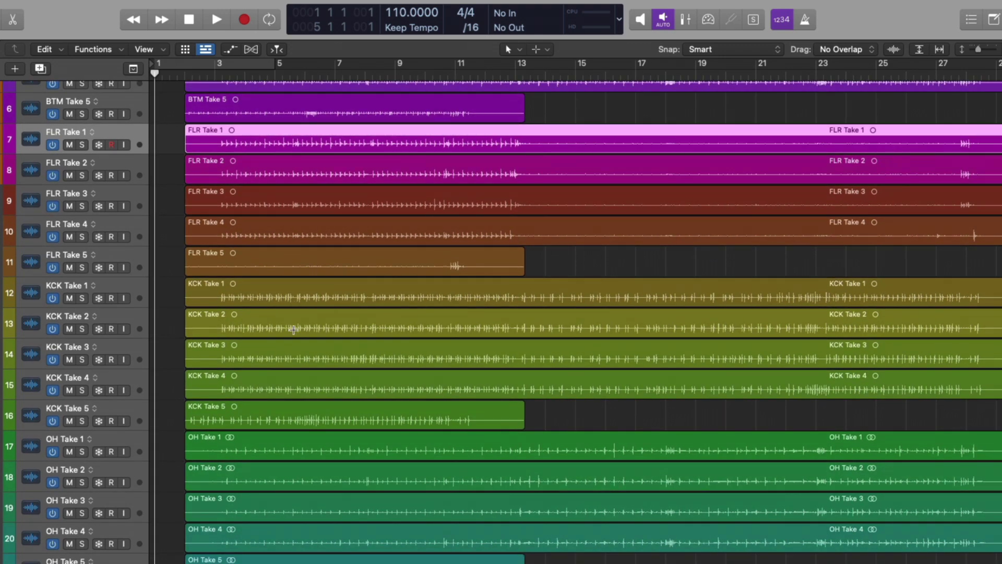
pyautogui.scroll(-3, 293, 329)
pyautogui.scroll(-3, 293, 330)
pyautogui.press('super+Up')
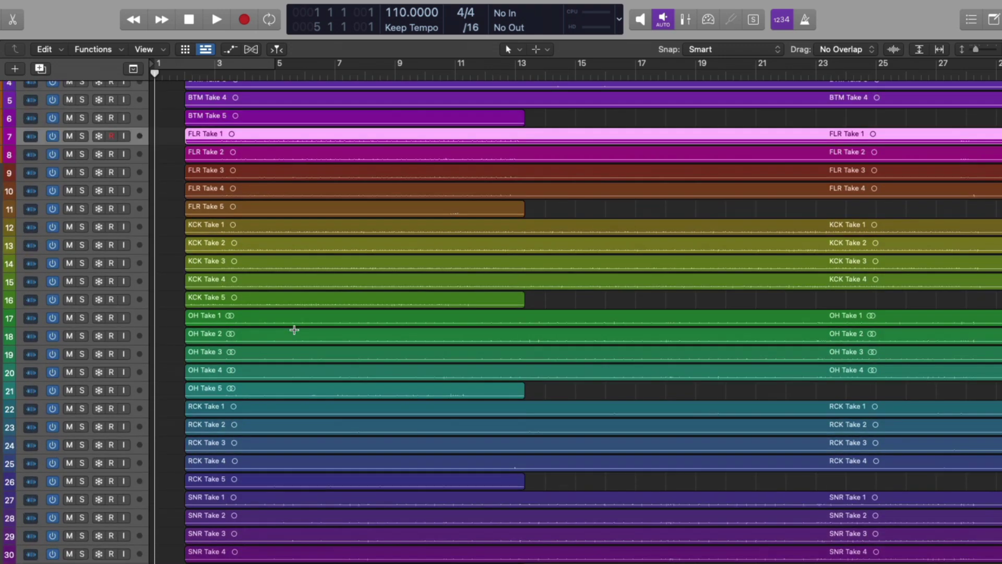
pyautogui.press('super+Left')
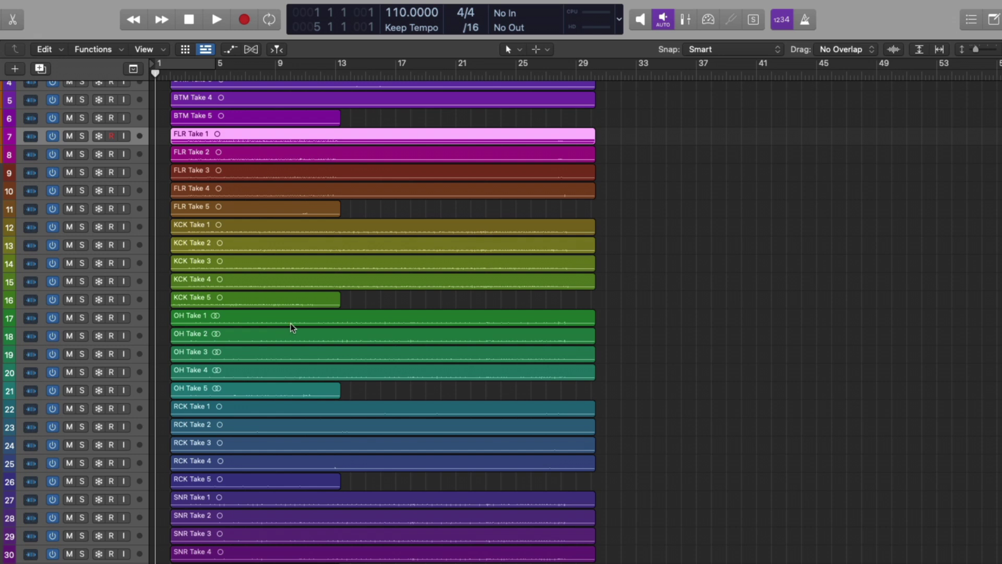
pyautogui.moveTo(192, 378); pyautogui.dragTo(398, 425)
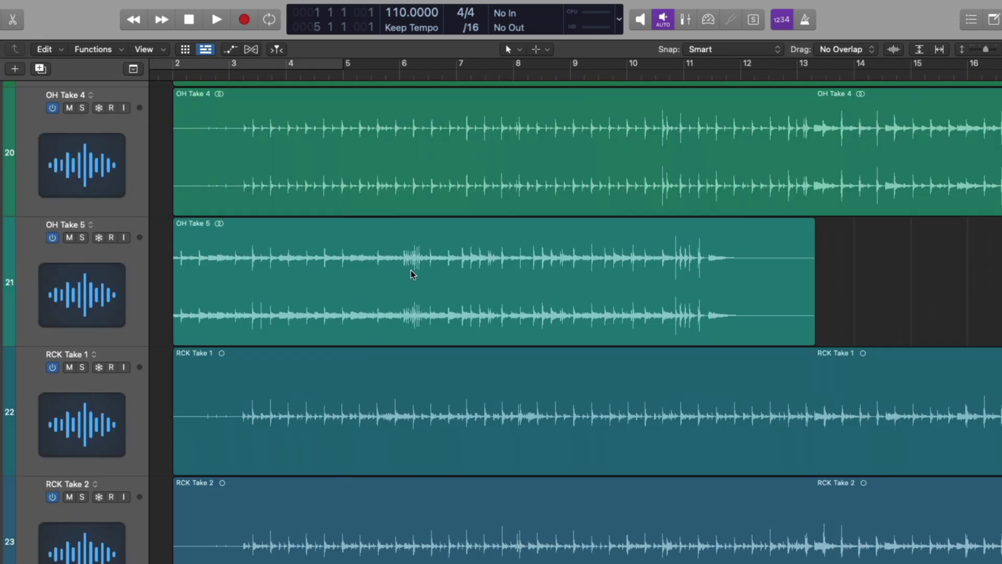
pyautogui.keyDown('ctrl'); pyautogui.keyDown('alt'); pyautogui.click(368, 298); pyautogui.keyUp('alt'); pyautogui.keyUp('ctrl')
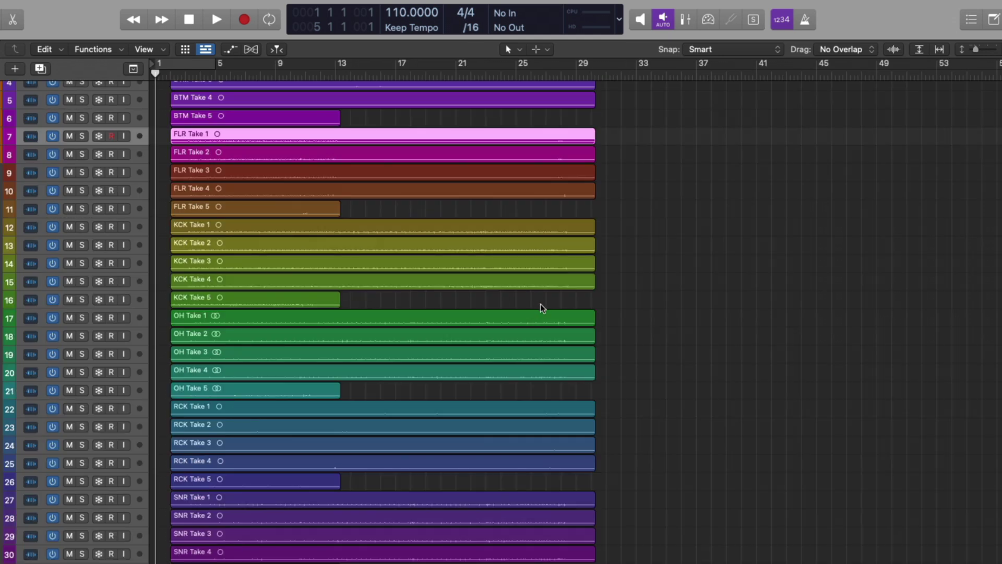
pyautogui.scroll(3, 543, 302)
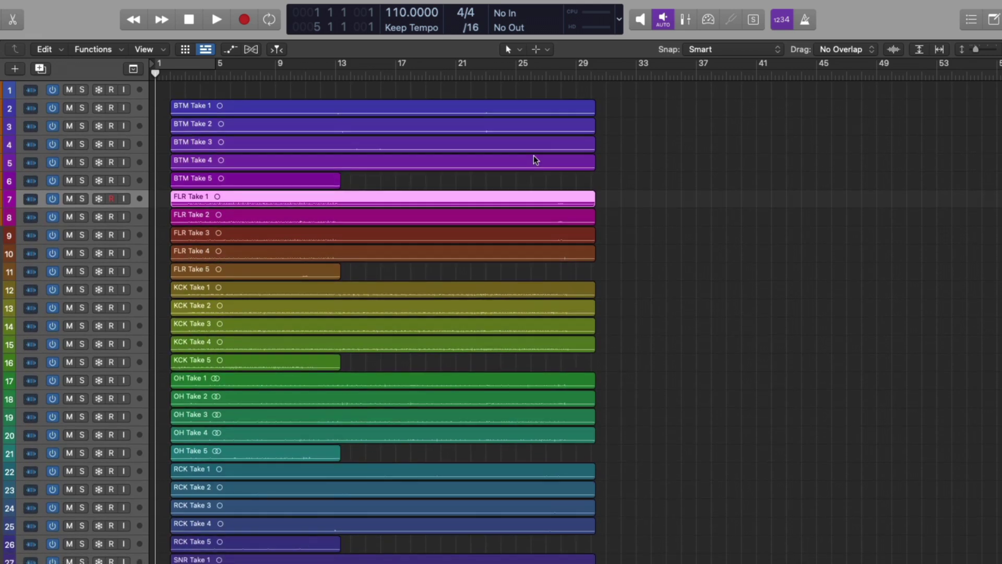
# Move the BTM Take 1 region later to about bar 8
pyautogui.moveTo(609, 137); pyautogui.dragTo(156, 93)
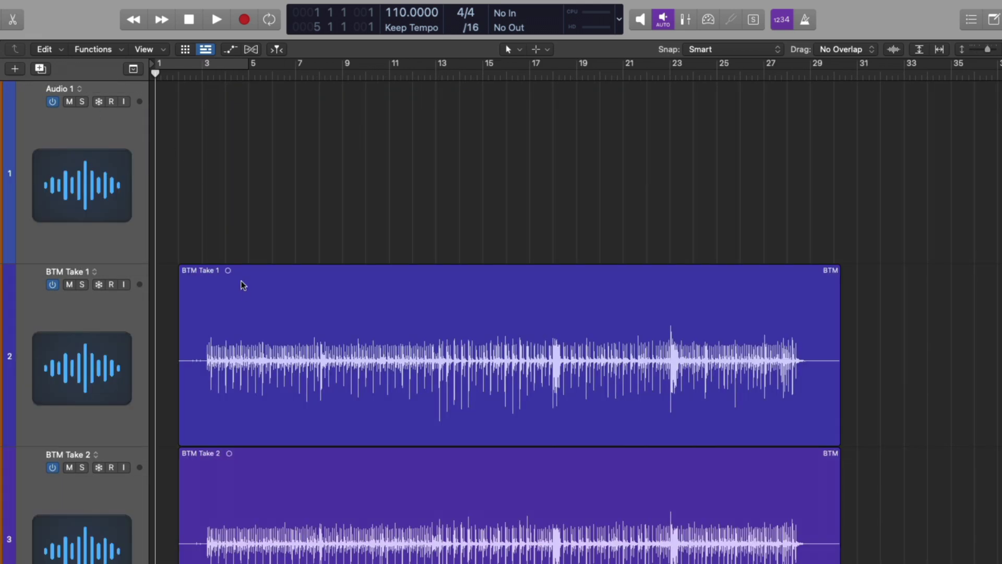
pyautogui.moveTo(243, 284); pyautogui.dragTo(384, 285)
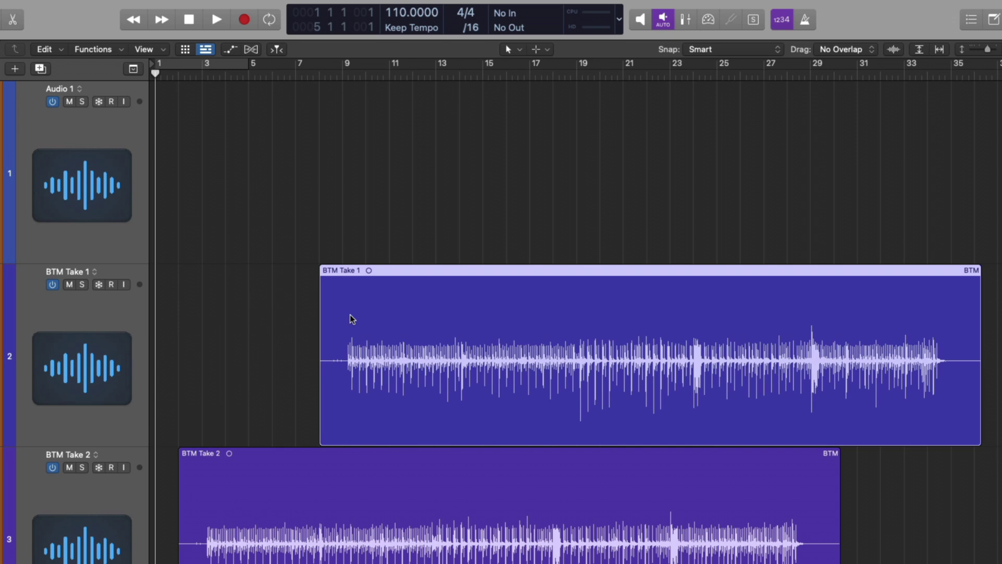
pyautogui.click(105, 334)
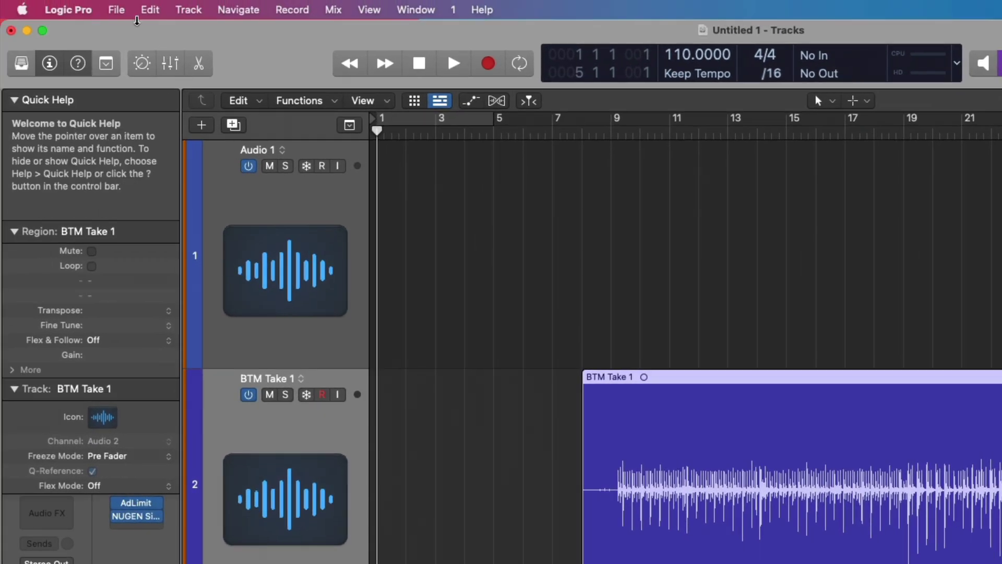
# Export the BTM Take 1 track as an audio file, adding the result to the project browser
pyautogui.click(116, 9)
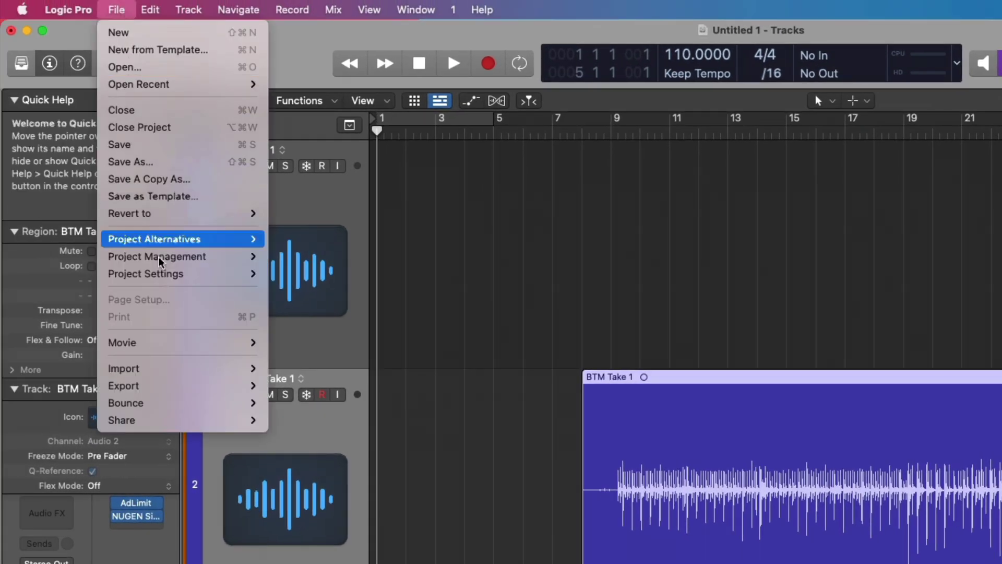
pyautogui.moveTo(179, 386)
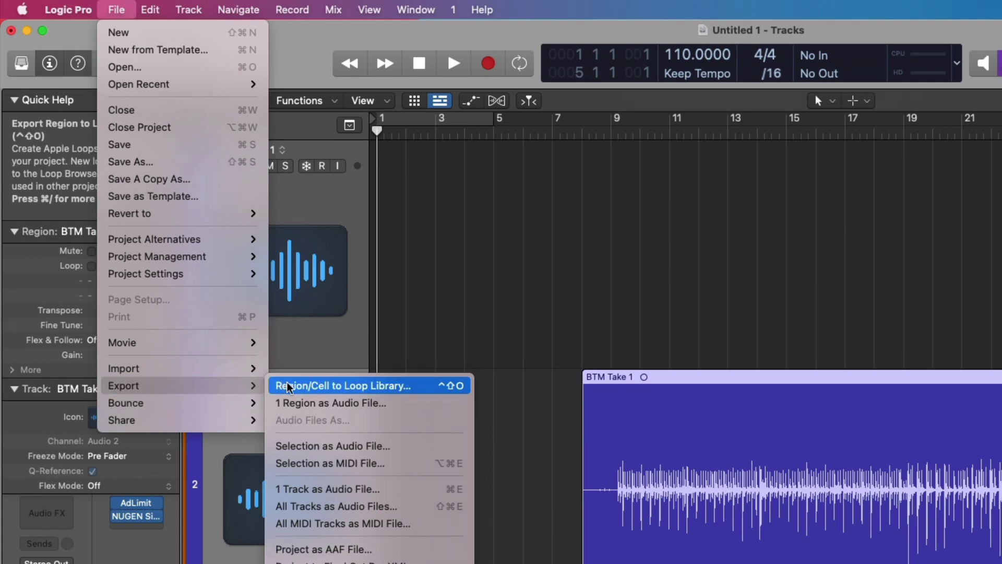
pyautogui.click(295, 489)
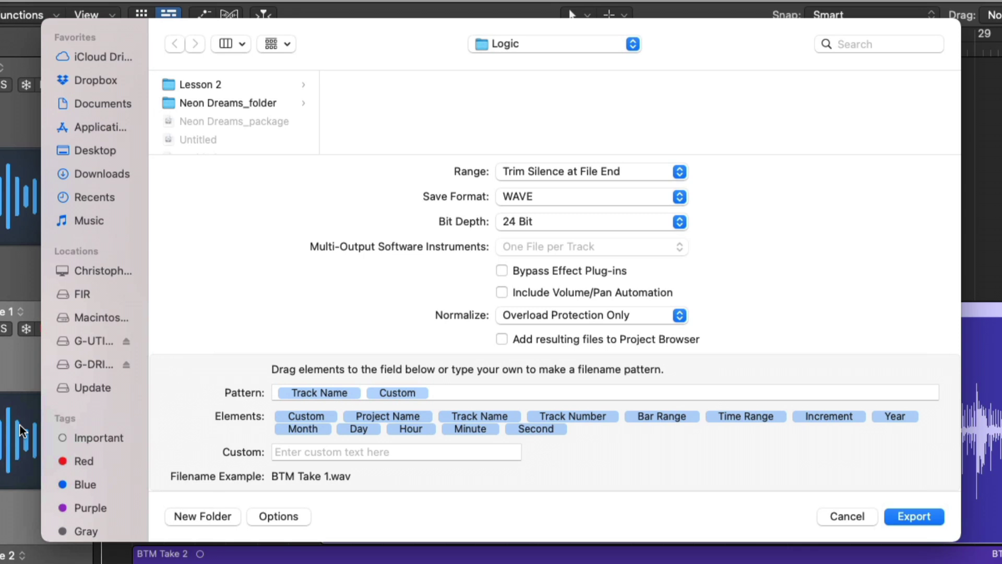
pyautogui.click(537, 334)
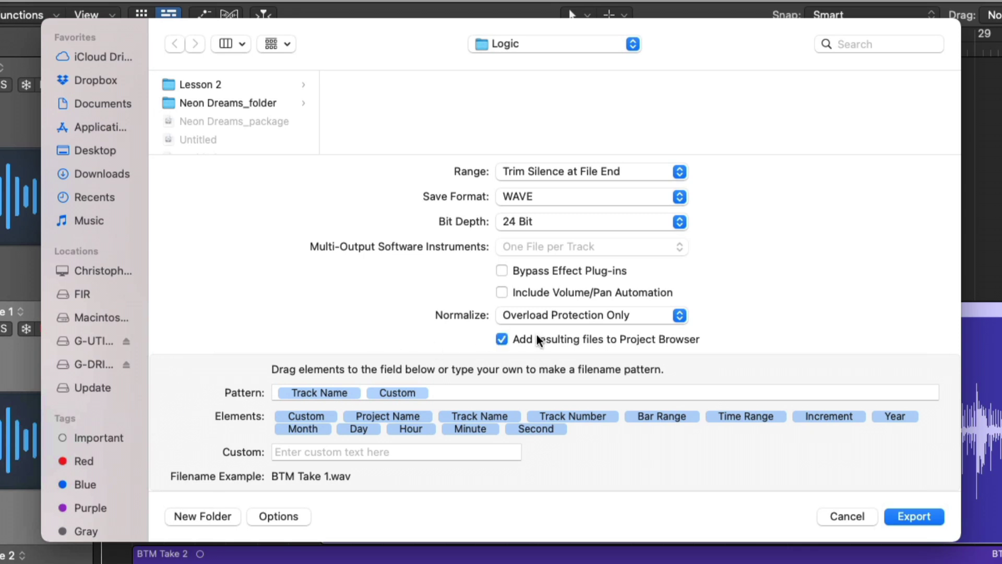
# Name the export '_DEAD SPACE', save it to the Desktop and run the export
pyautogui.click(363, 392)
pyautogui.press('BackSpace')
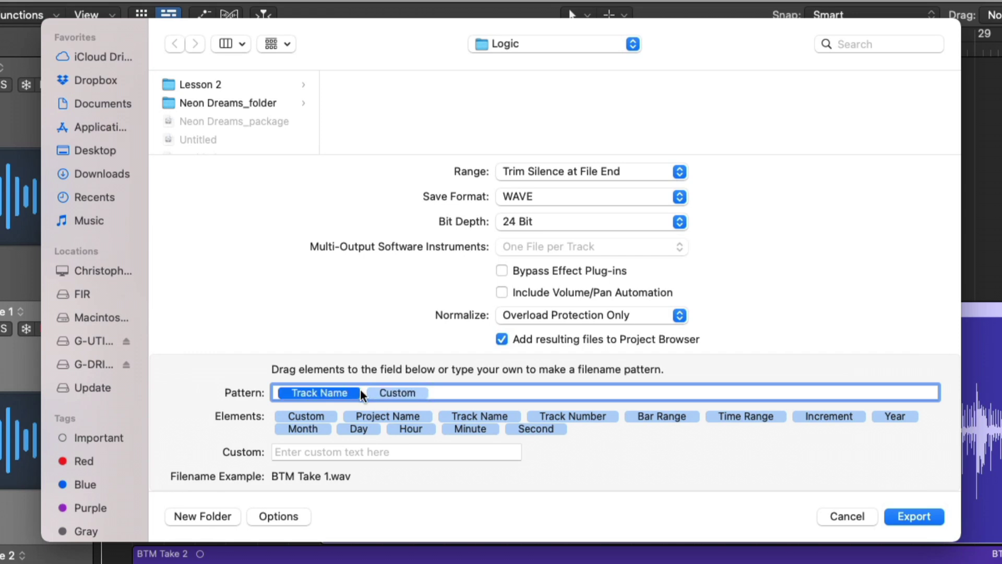
pyautogui.press('BackSpace')
pyautogui.click(313, 450)
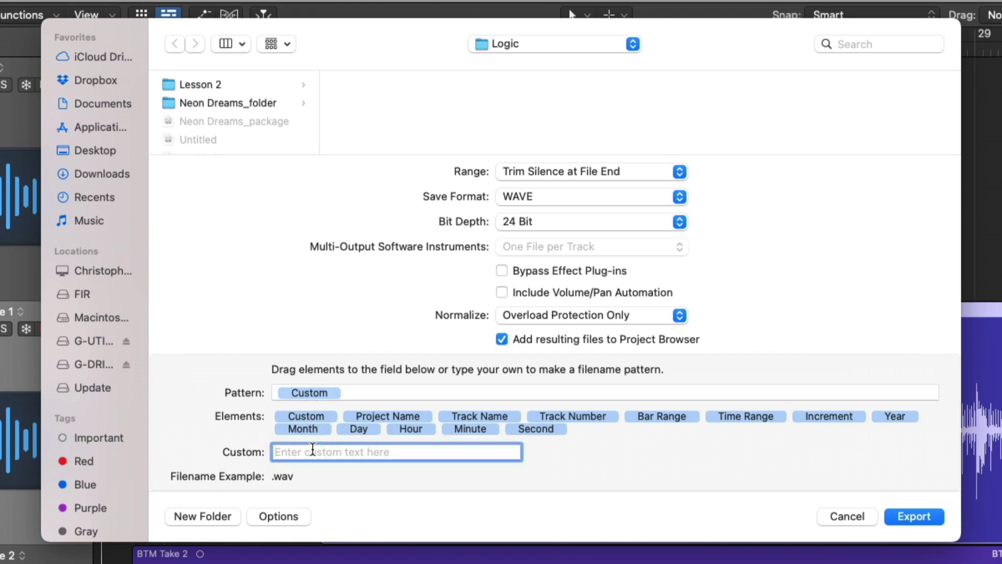
pyautogui.write('DEAD SPACE')
pyautogui.press('super+Left')
pyautogui.write('_')
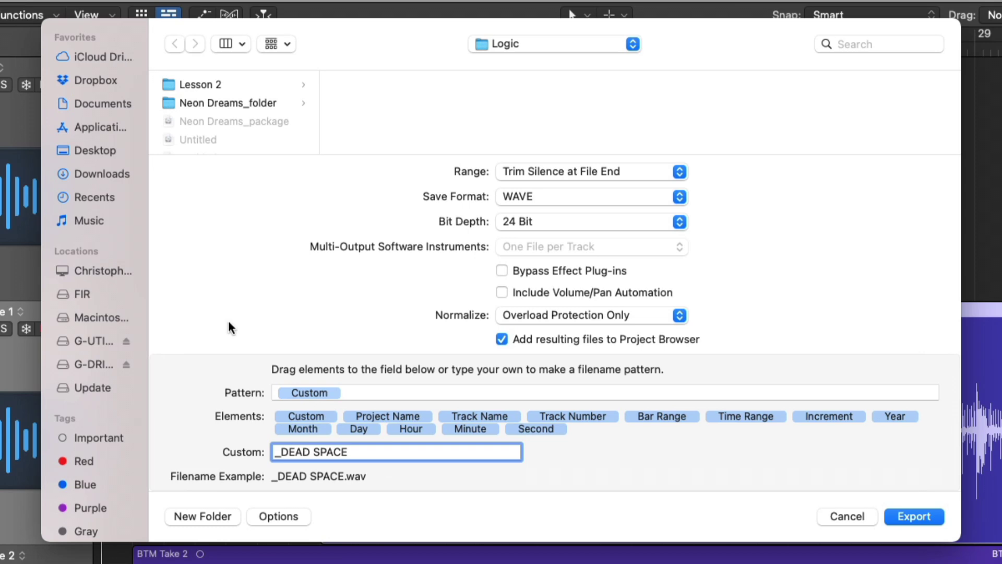
pyautogui.click(97, 149)
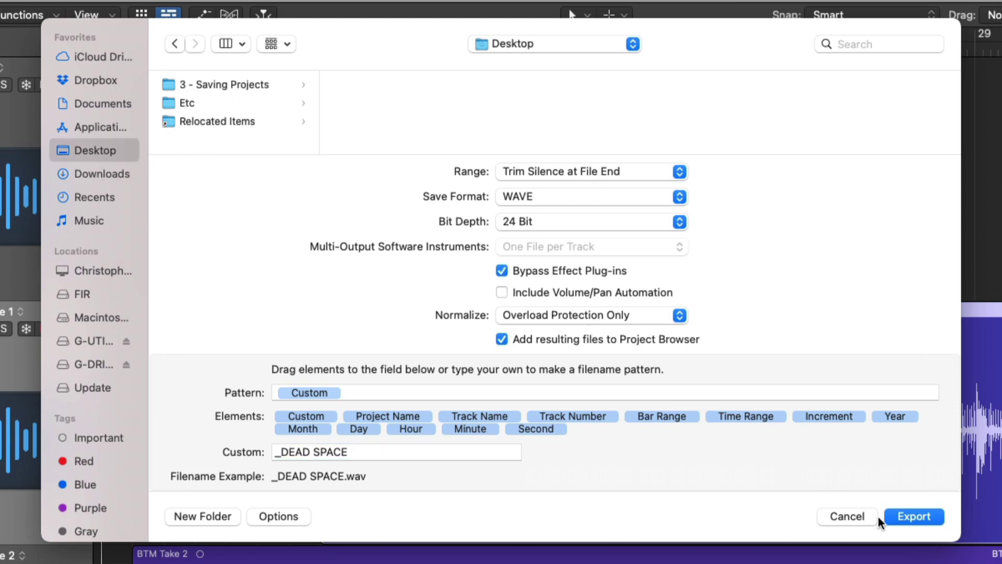
pyautogui.click(899, 516)
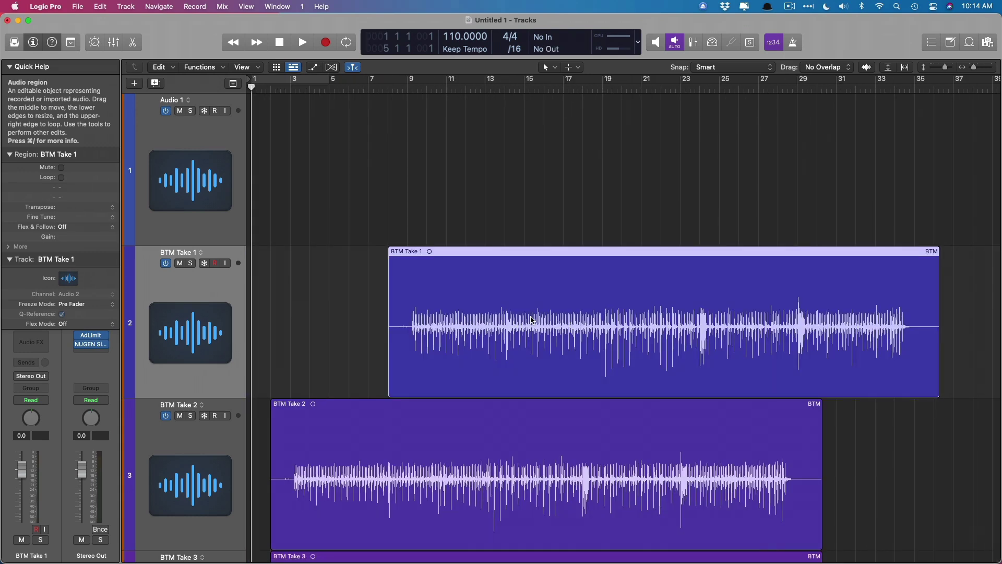
# Drag _DEAD SPACE.wav from the Project Audio browser to bar 1 of the empty first track
pyautogui.press('f')
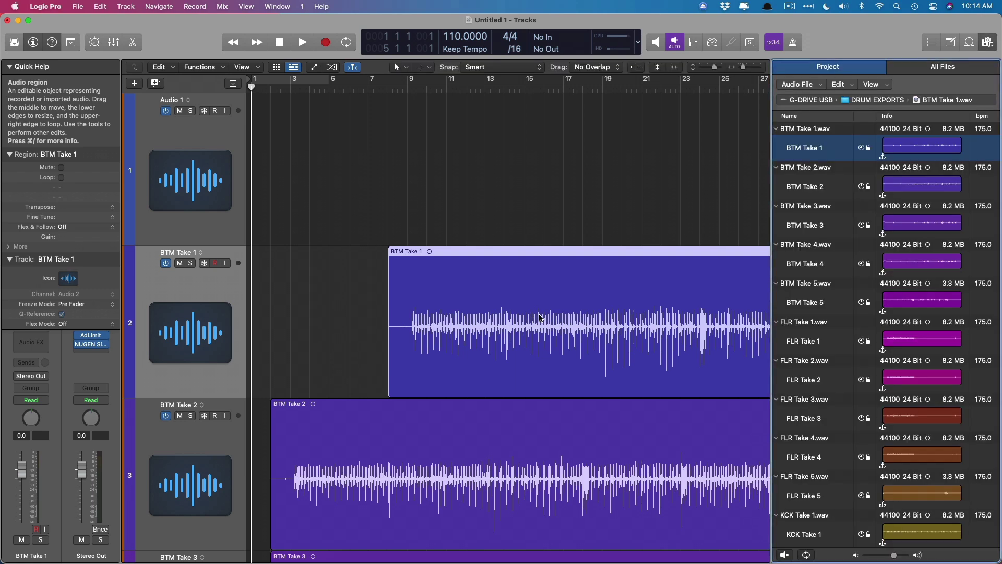
pyautogui.keyDown('alt'); pyautogui.click(777, 129); pyautogui.keyUp('alt')
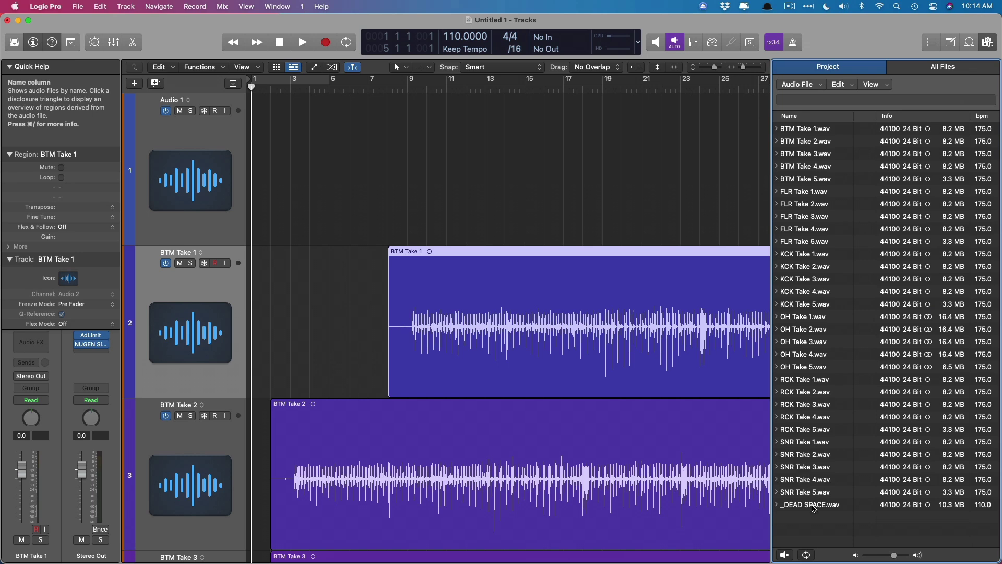
pyautogui.moveTo(811, 502); pyautogui.dragTo(258, 181)
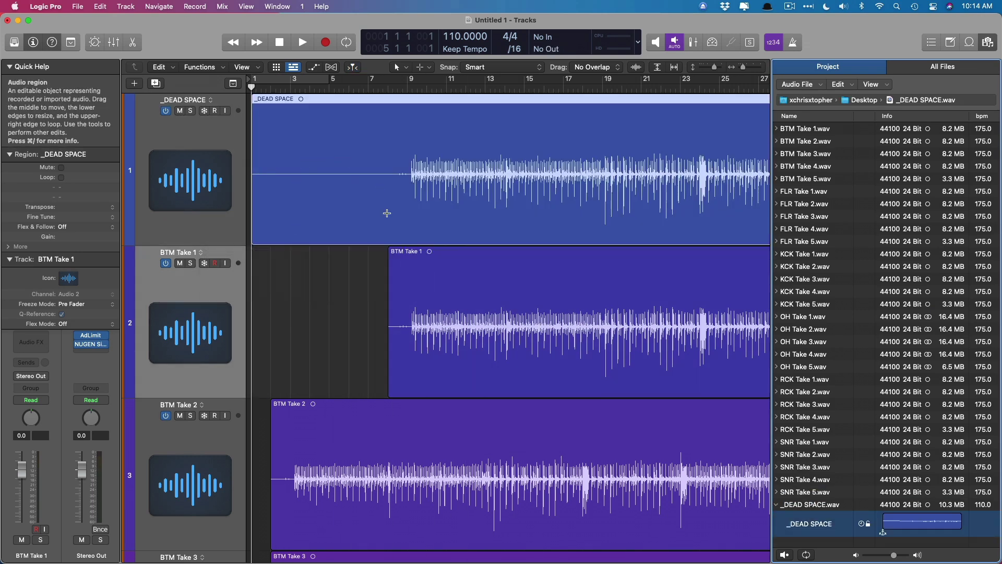
pyautogui.press('f')
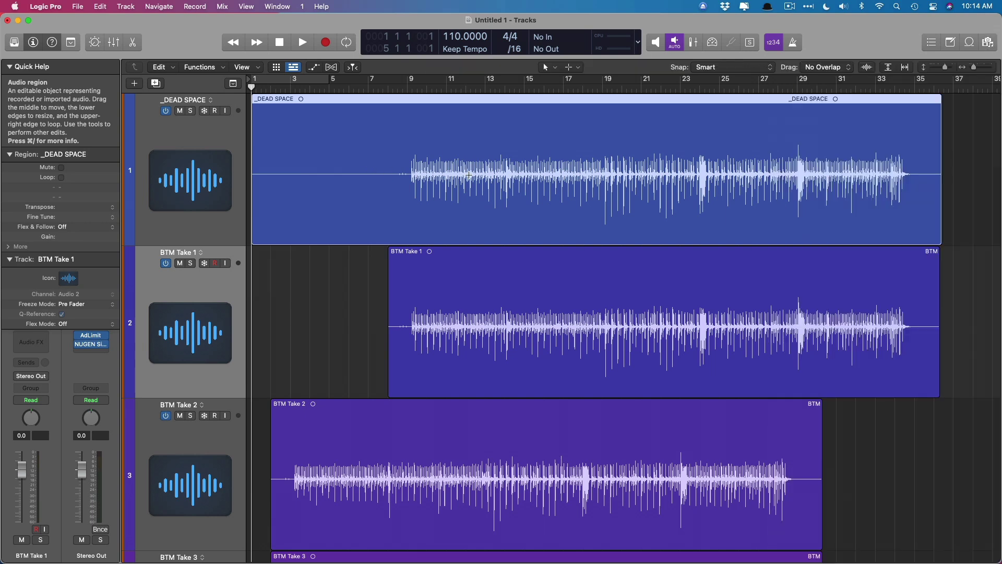
pyautogui.click(235, 282)
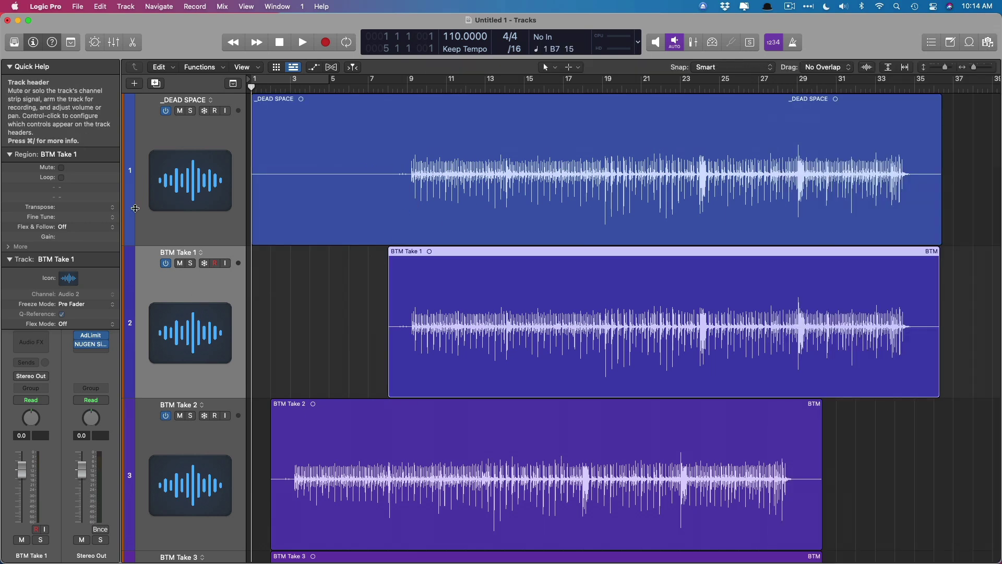
# Export the BTM Take 1 region as an audio file, appending '2' to its custom name
pyautogui.click(78, 7)
pyautogui.moveTo(133, 412)
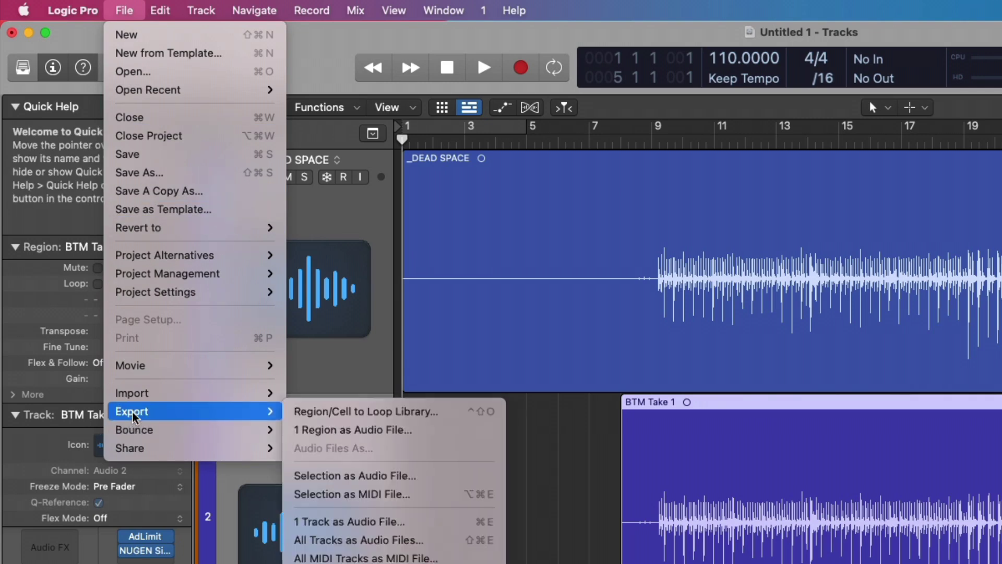
pyautogui.click(303, 434)
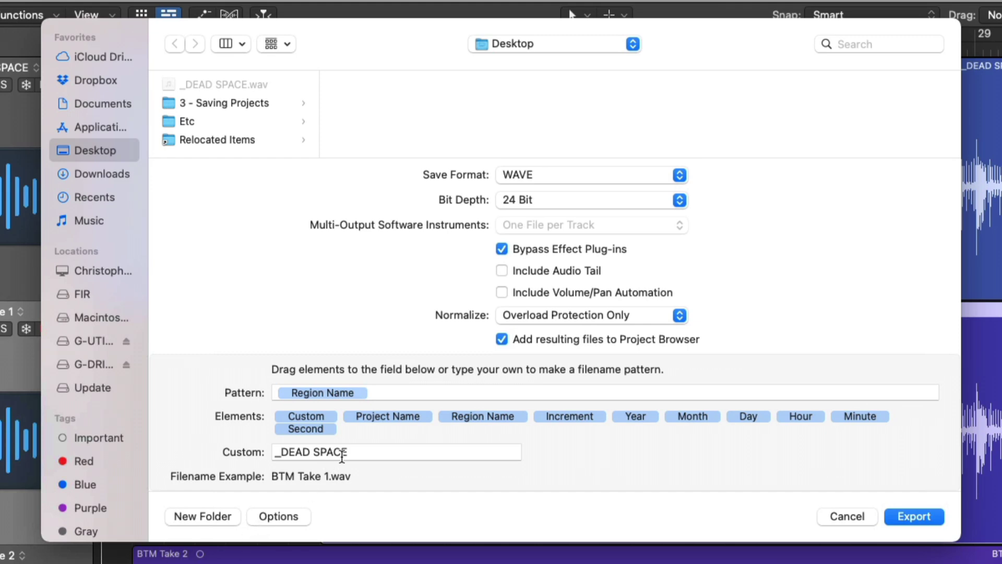
pyautogui.click(342, 452)
pyautogui.write('2')
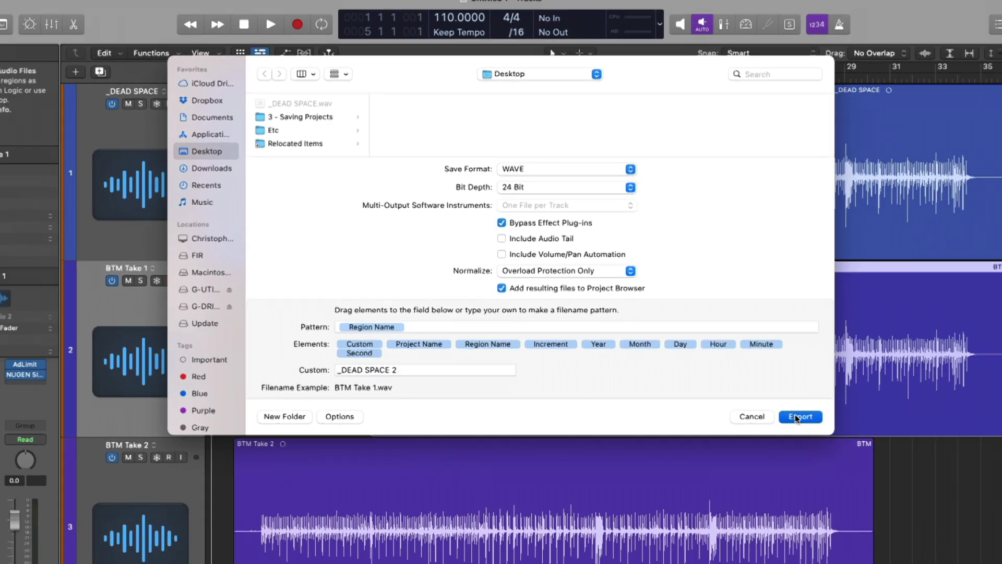
pyautogui.click(914, 517)
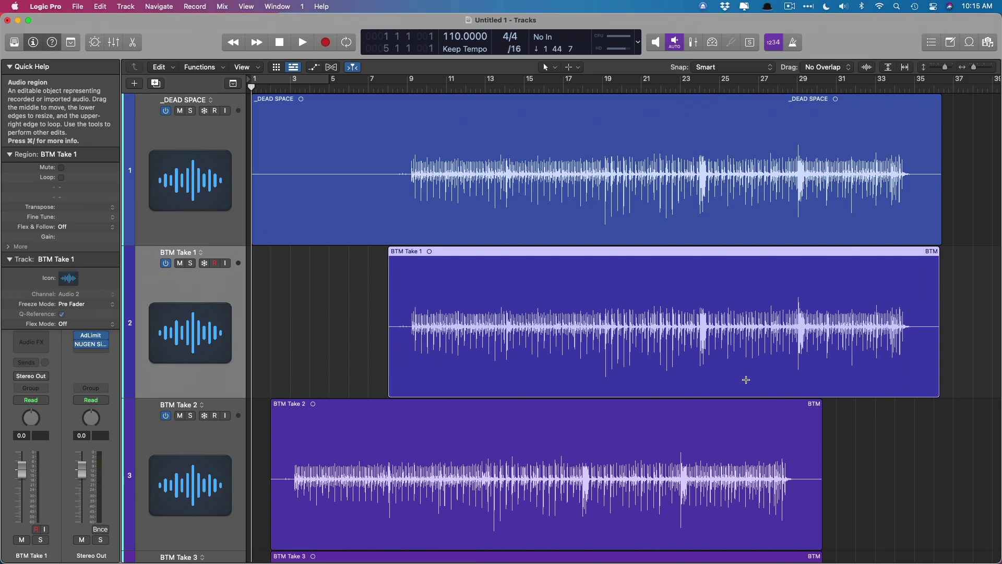
# Replace the _DEAD SPACE region on track 1 with the exported BTM Take 1 file at bar 1
pyautogui.press('f')
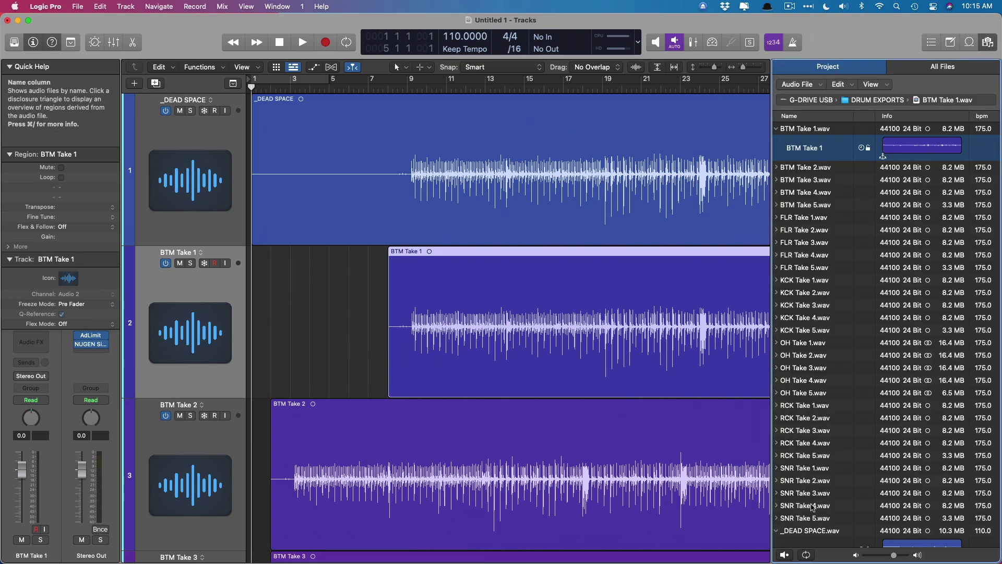
pyautogui.scroll(-3, 814, 505)
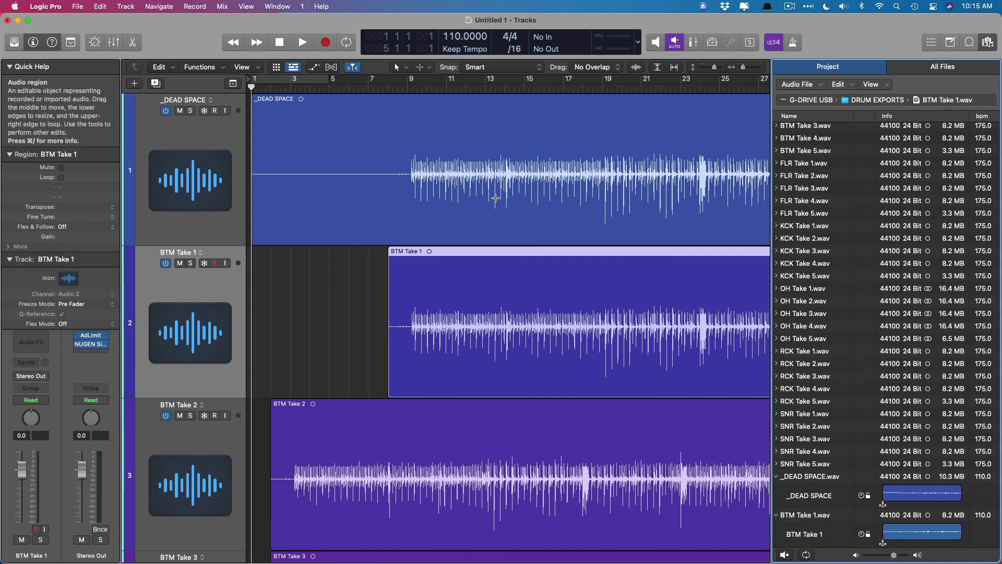
pyautogui.click(496, 145)
pyautogui.press('Delete')
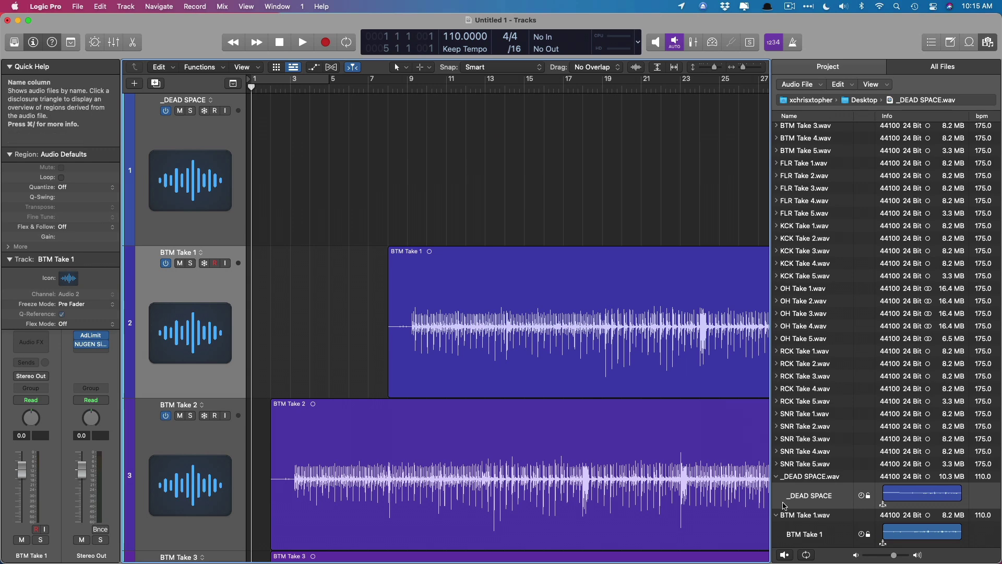
pyautogui.moveTo(807, 516); pyautogui.dragTo(249, 186)
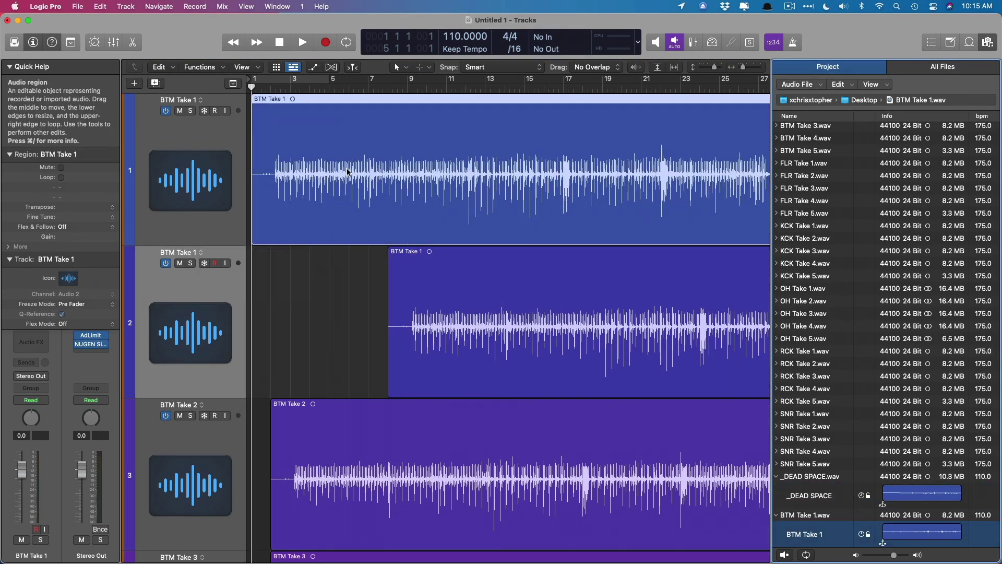
pyautogui.press('super+Left')
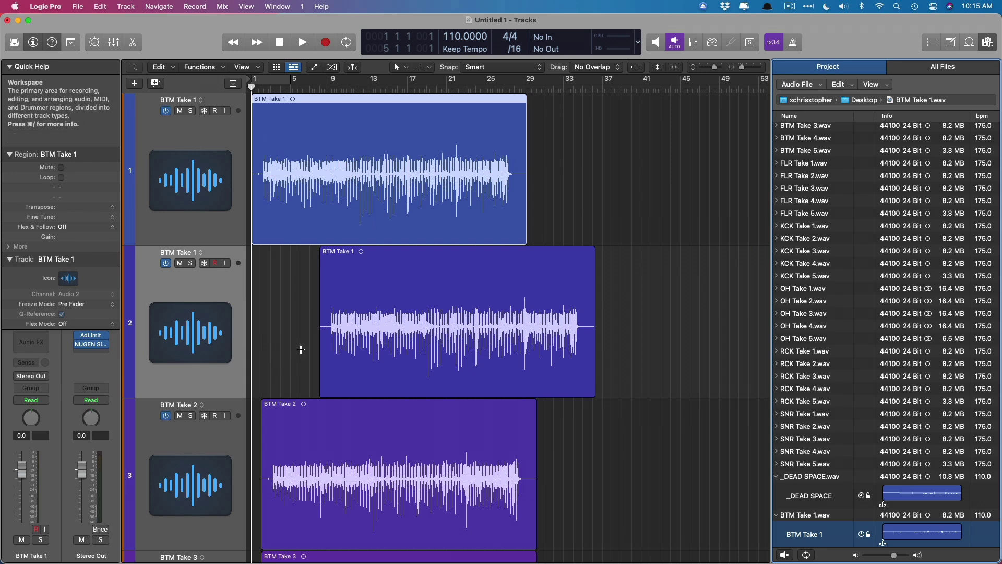
# Delete the bar-1 BTM Take 1 region and its track, then fit all 30 tracks in view
pyautogui.press('f')
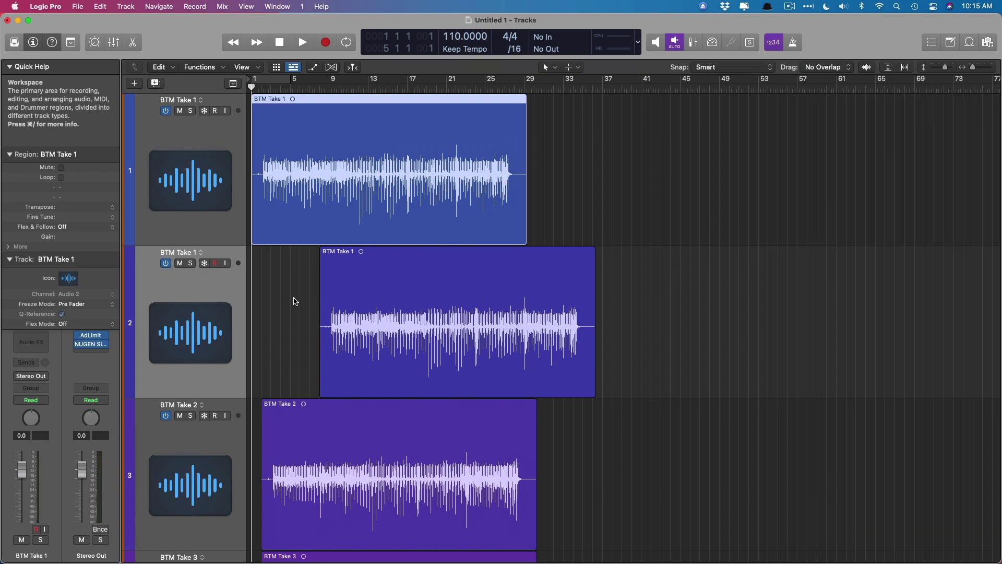
pyautogui.click(203, 168)
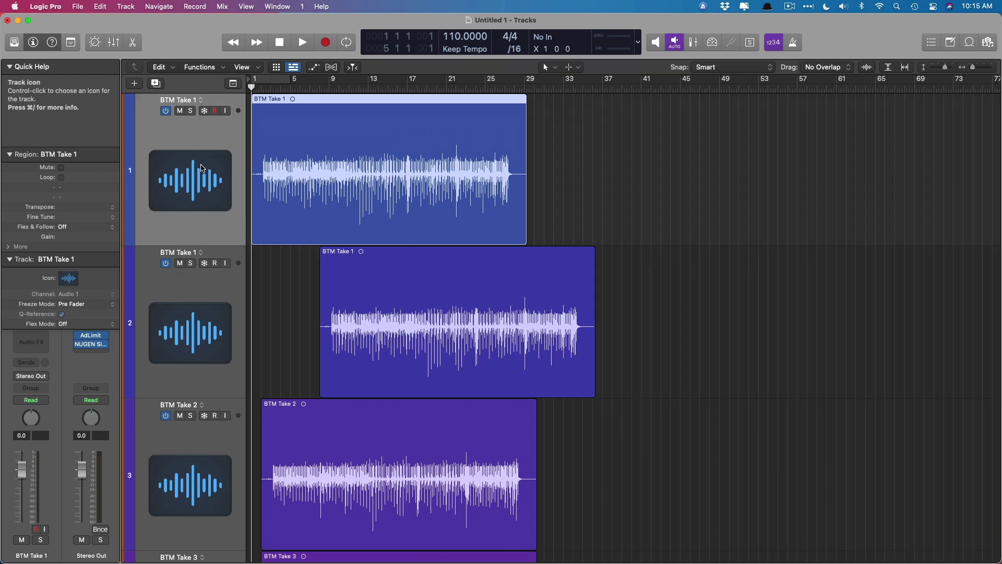
pyautogui.press('Delete')
pyautogui.press('super+BackSpace')
pyautogui.click(526, 278)
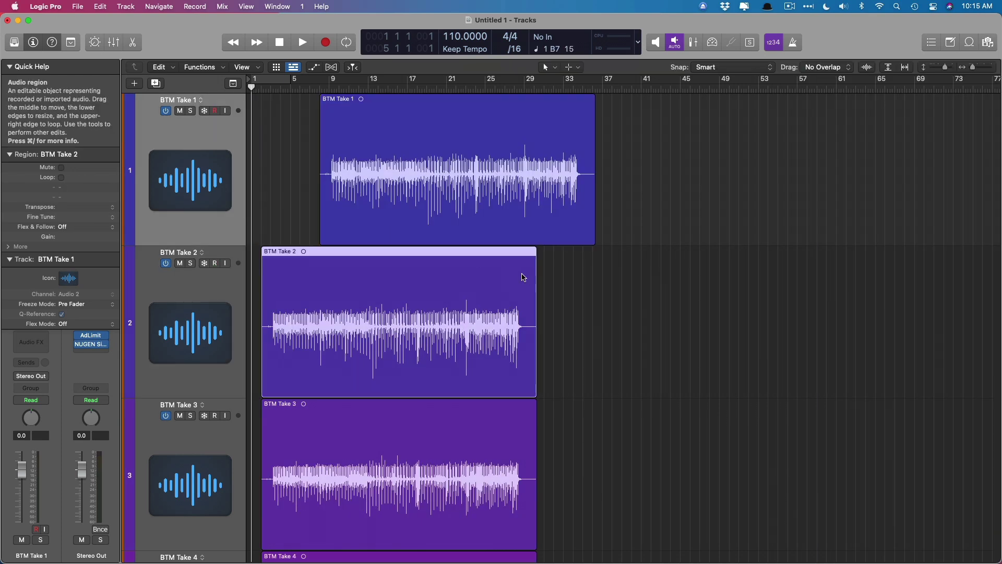
pyautogui.keyDown('ctrl'); pyautogui.keyDown('alt'); pyautogui.click(571, 262); pyautogui.keyUp('alt'); pyautogui.keyUp('ctrl')
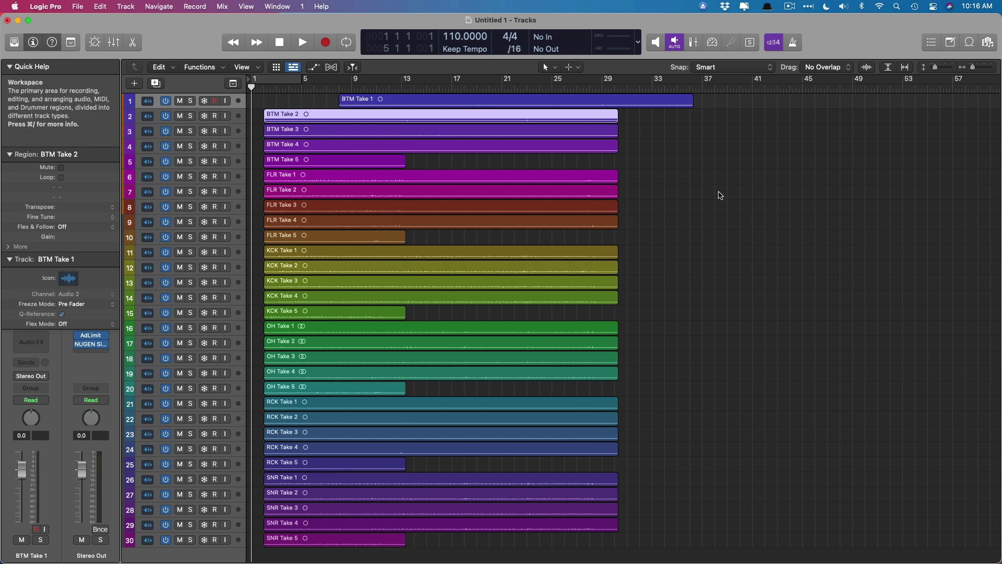
# Select all 30 regions and move them to their recorded positions
pyautogui.press('super+a')
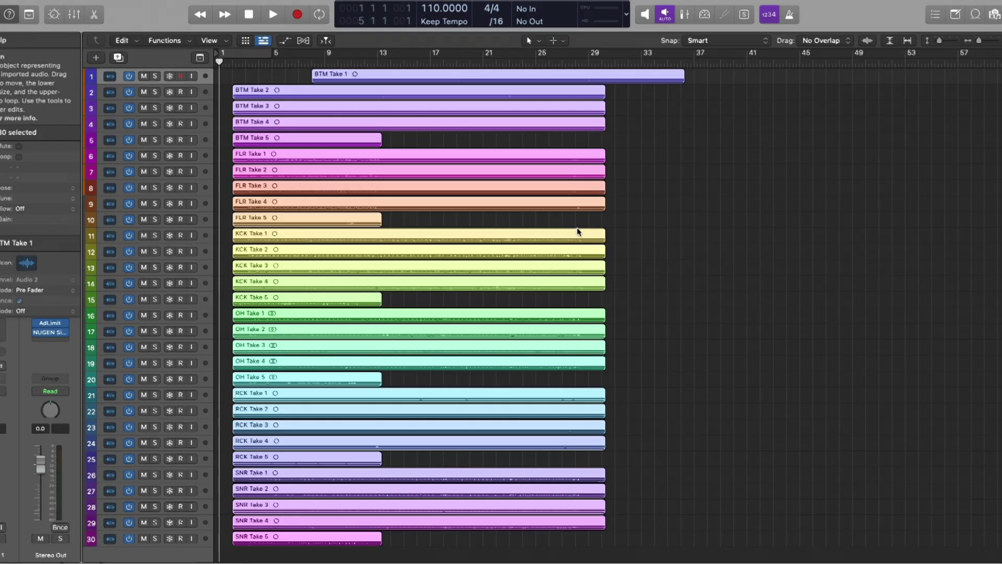
pyautogui.rightClick(577, 231)
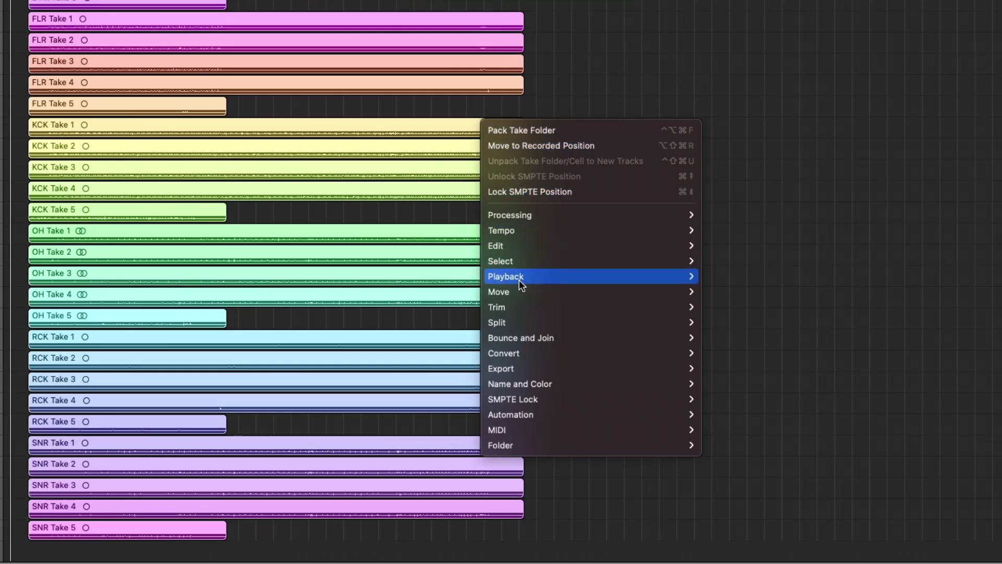
pyautogui.moveTo(519, 292)
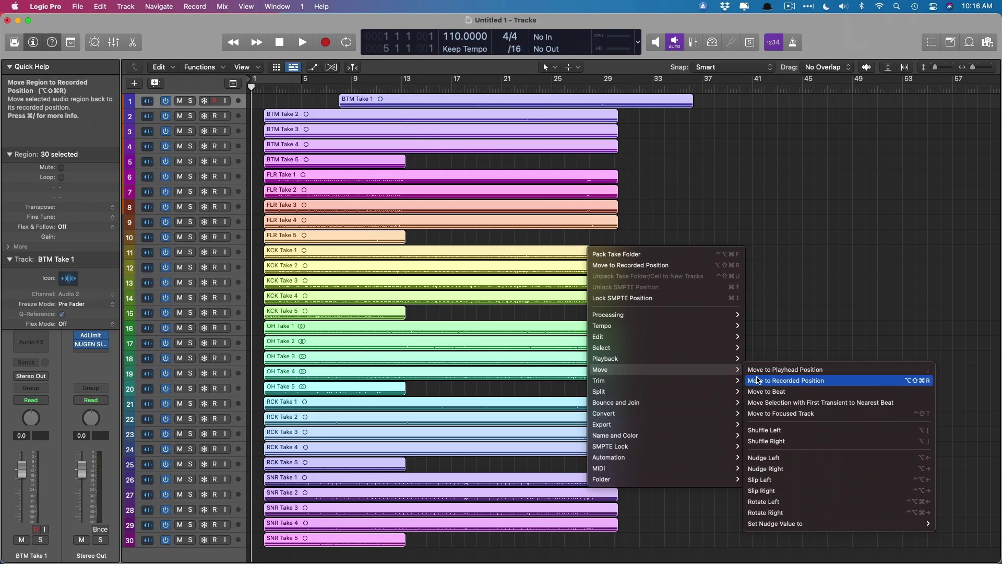
pyautogui.click(759, 380)
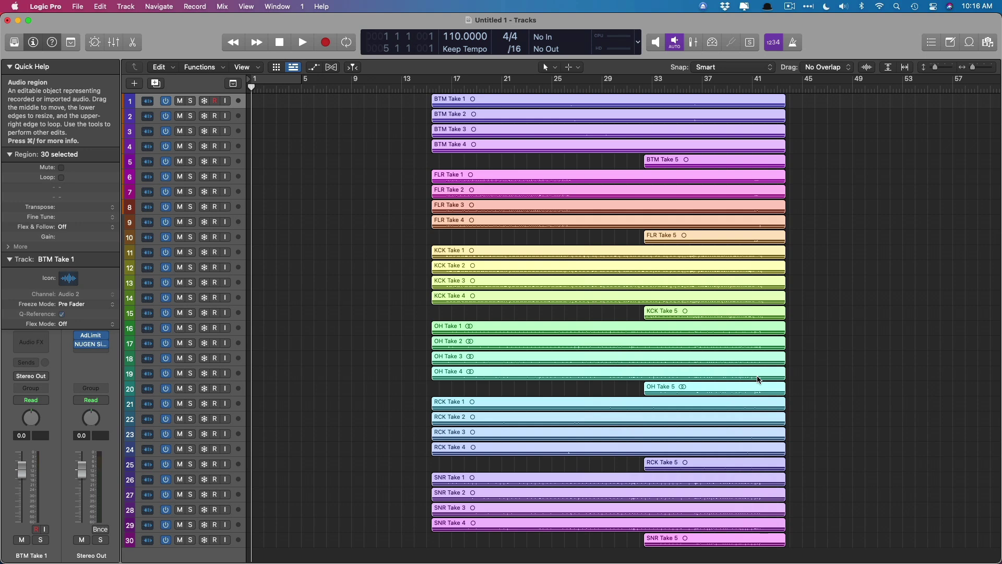
pyautogui.moveTo(421, 97); pyautogui.dragTo(801, 198)
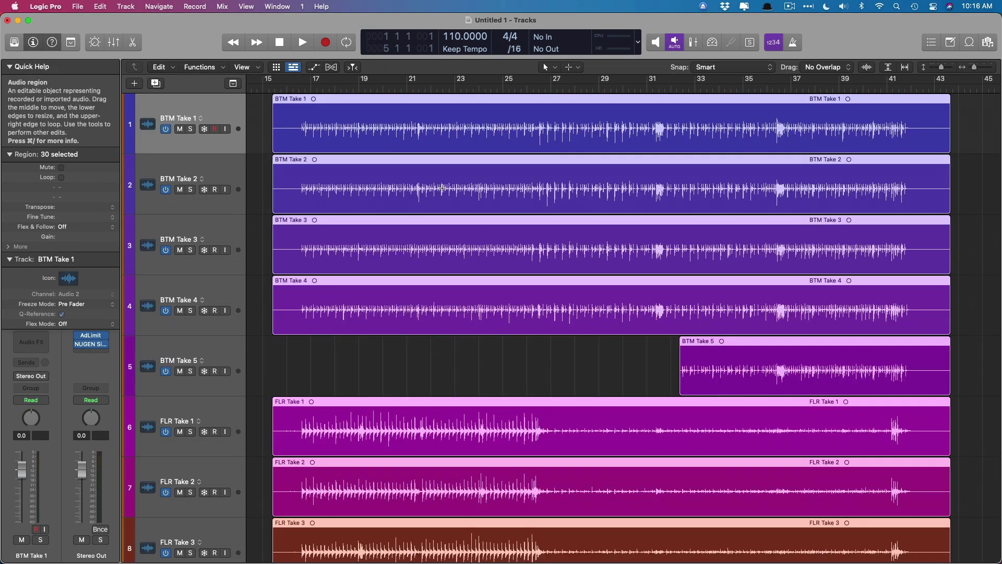
pyautogui.keyDown('ctrl'); pyautogui.keyDown('alt'); pyautogui.click(548, 272); pyautogui.keyUp('alt'); pyautogui.keyUp('ctrl')
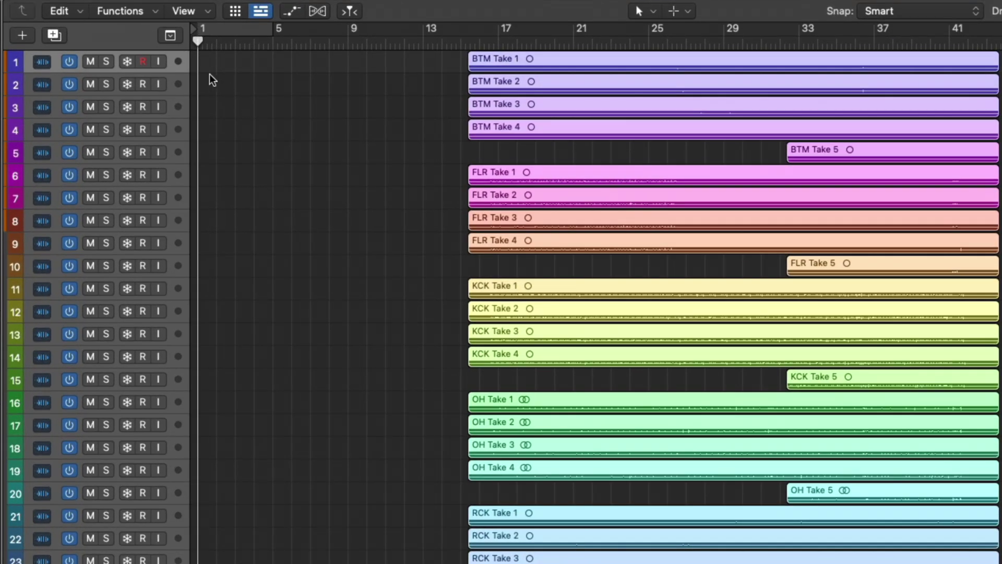
# Pack the five BTM takes into one take folder and collapse it
pyautogui.moveTo(171, 56); pyautogui.dragTo(174, 152)
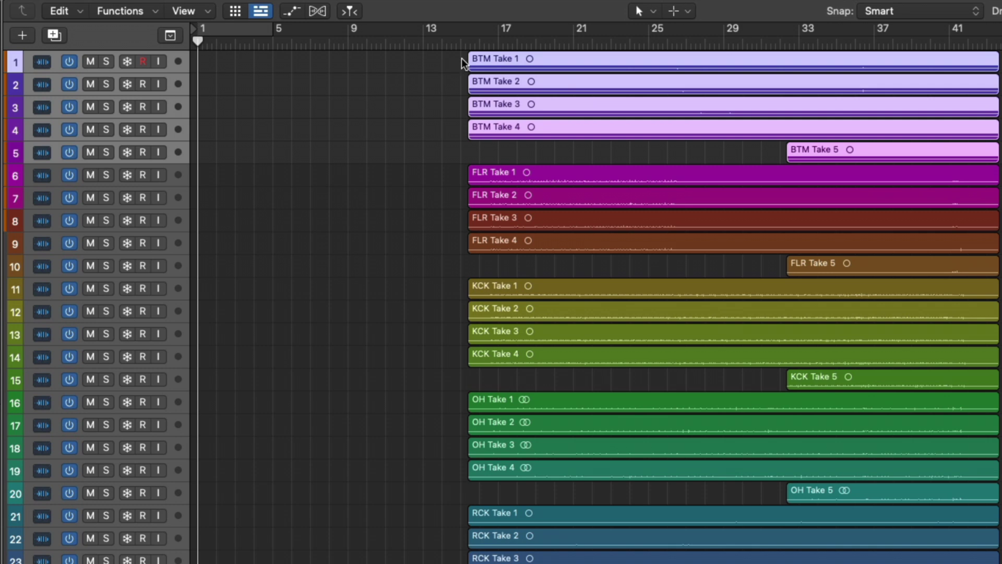
pyautogui.rightClick(490, 60)
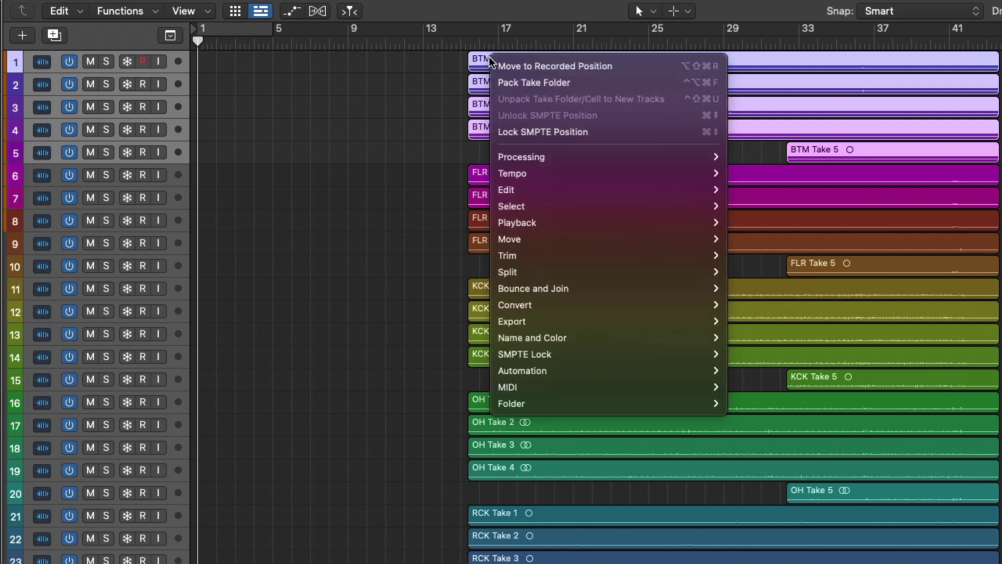
pyautogui.moveTo(575, 404)
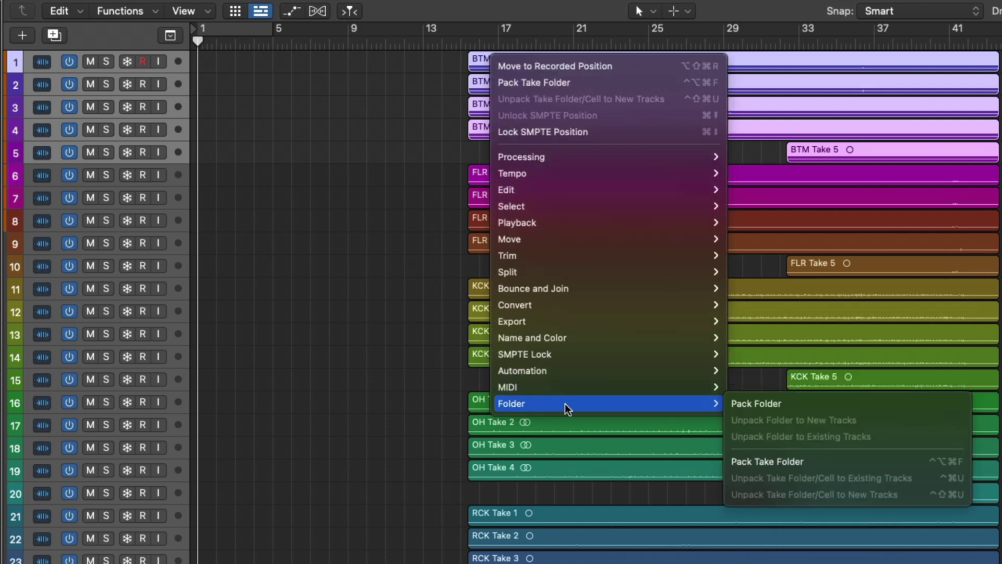
pyautogui.click(757, 459)
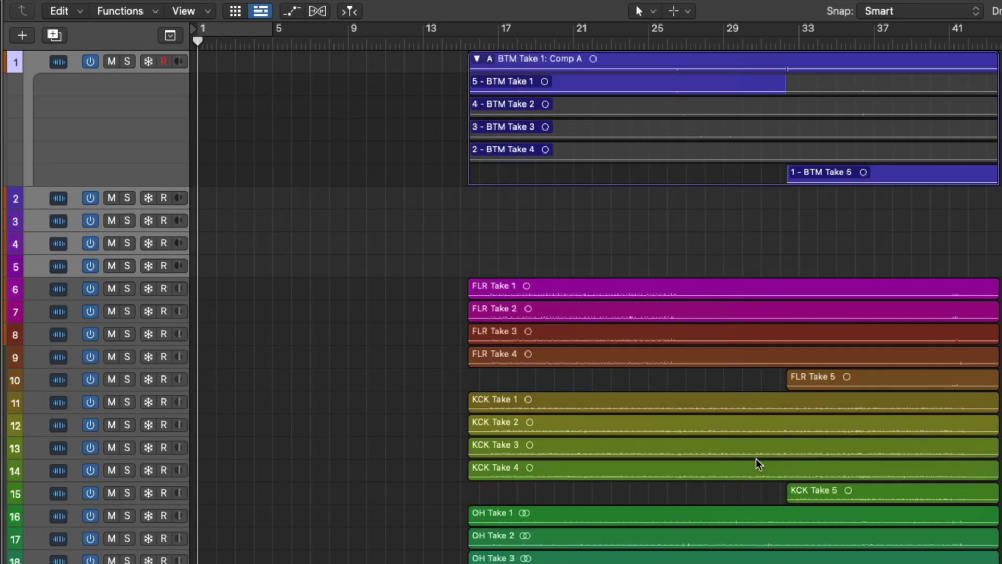
pyautogui.click(477, 58)
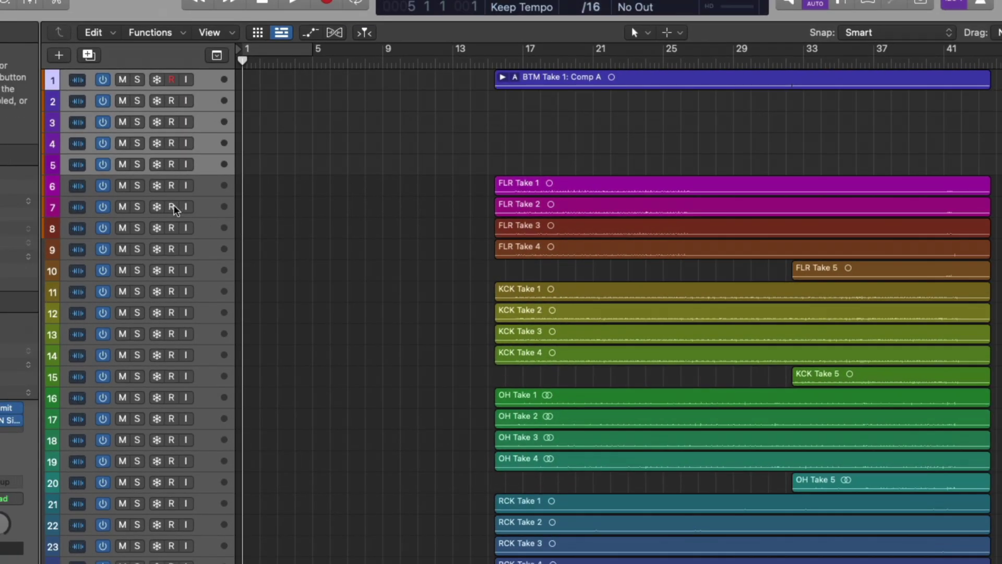
# Pack the five FLR takes on tracks 6–10 into one take folder
pyautogui.click(186, 182)
pyautogui.keyDown('shift'); pyautogui.click(213, 269); pyautogui.keyUp('shift')
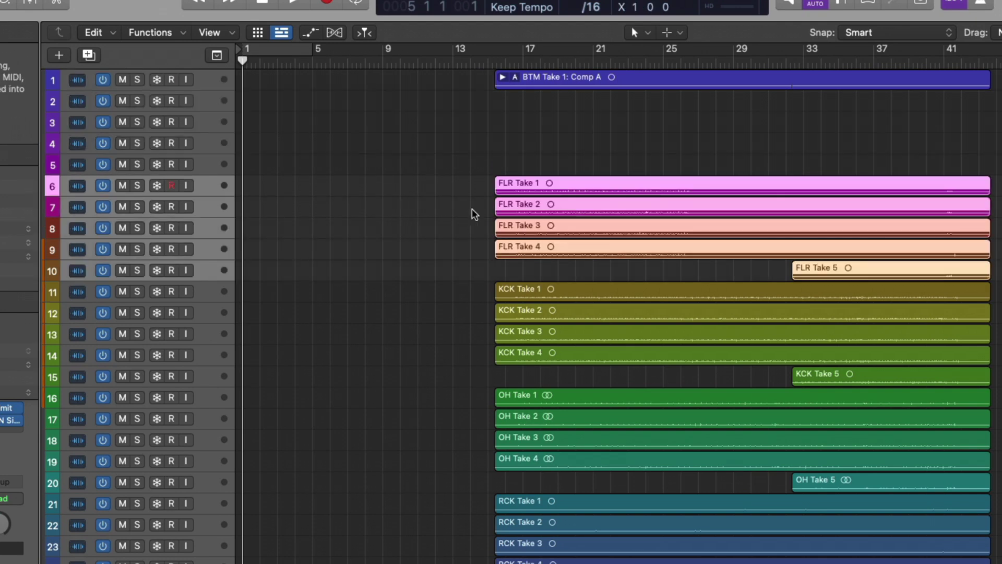
pyautogui.rightClick(532, 178)
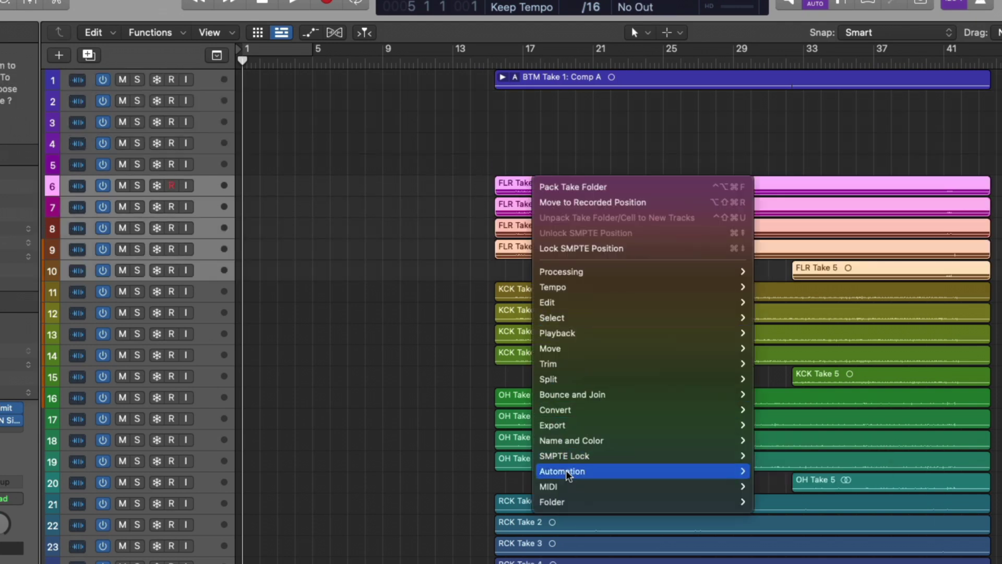
pyautogui.moveTo(570, 503)
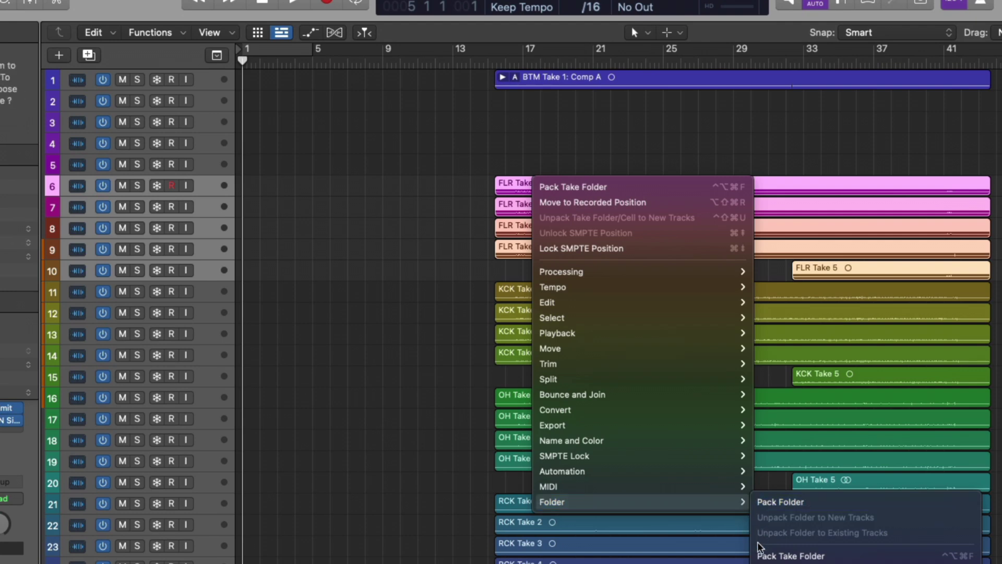
pyautogui.click(761, 556)
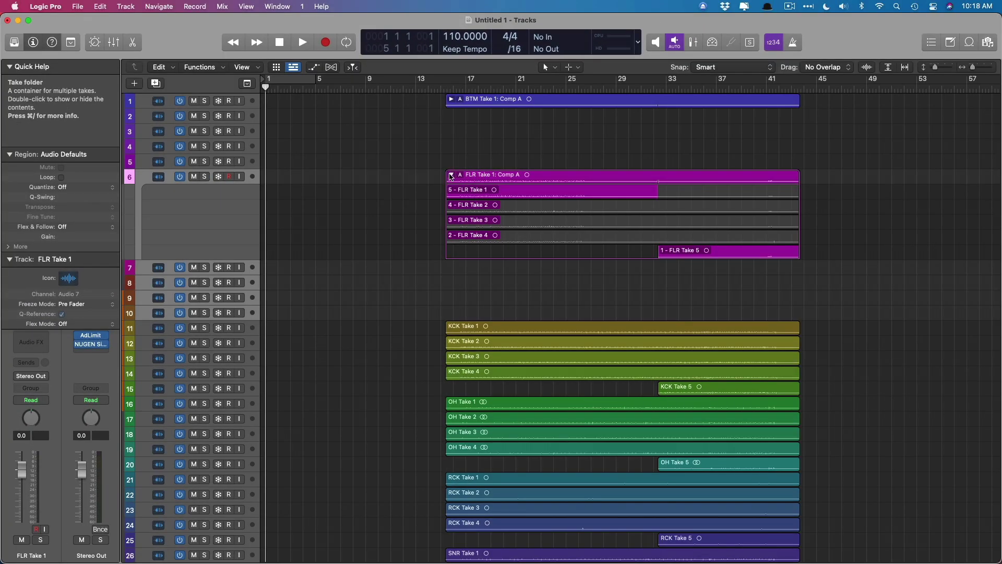
# Pack the KCK takes into a take folder with Ctrl-Opt-Cmd-F, then select tracks 22–26
pyautogui.click(451, 175)
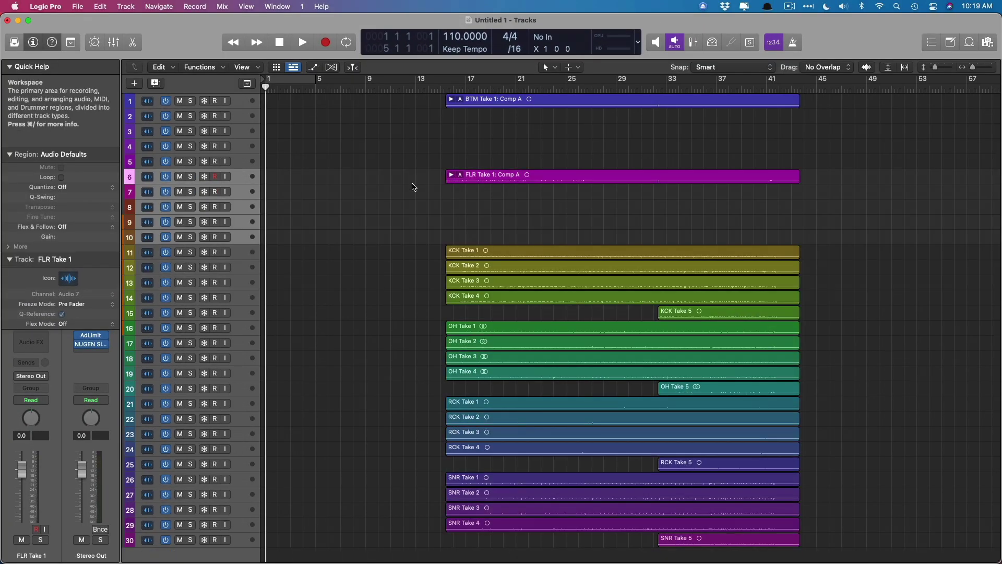
pyautogui.scroll(-1, 375, 210)
pyautogui.click(238, 246)
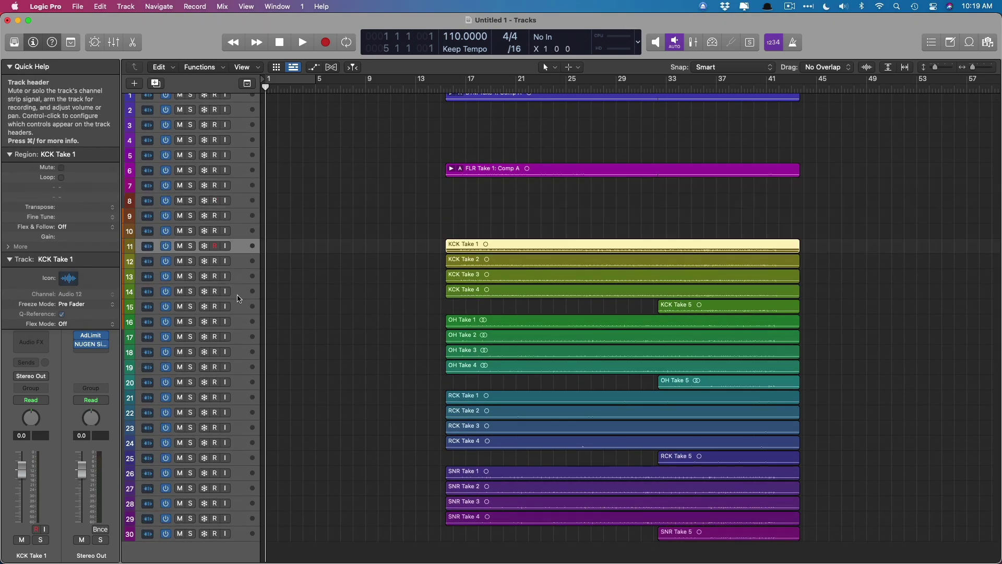
pyautogui.keyDown('shift'); pyautogui.click(240, 306); pyautogui.keyUp('shift')
pyautogui.rightClick(473, 241)
pyautogui.click(501, 246)
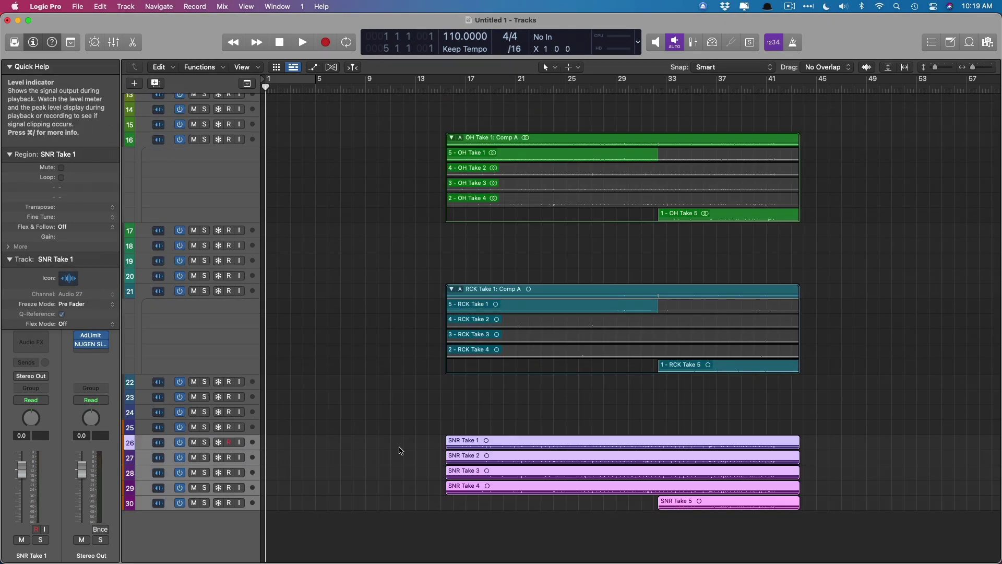
pyautogui.press('ctrl+alt+super+f')
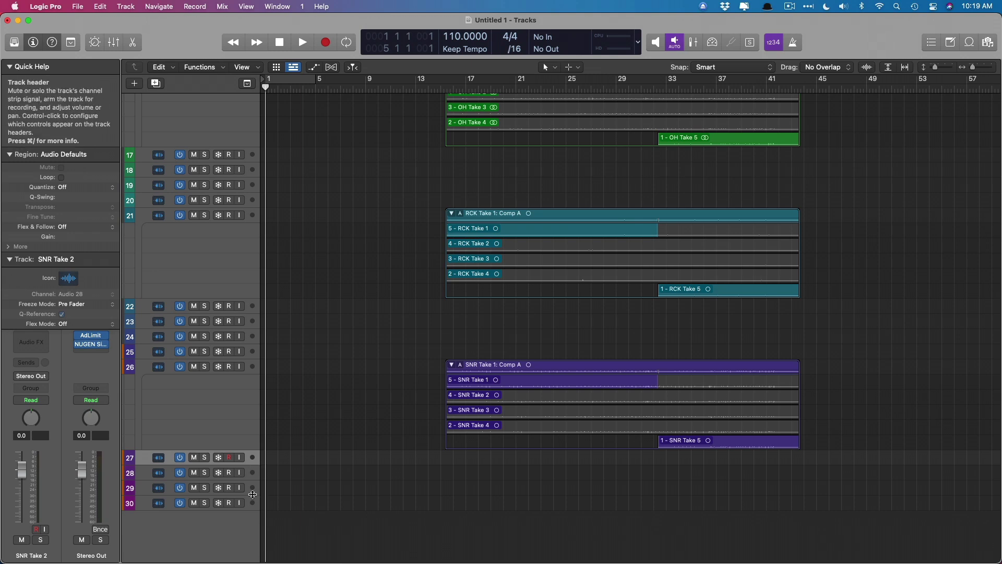
pyautogui.moveTo(254, 361); pyautogui.dragTo(256, 312)
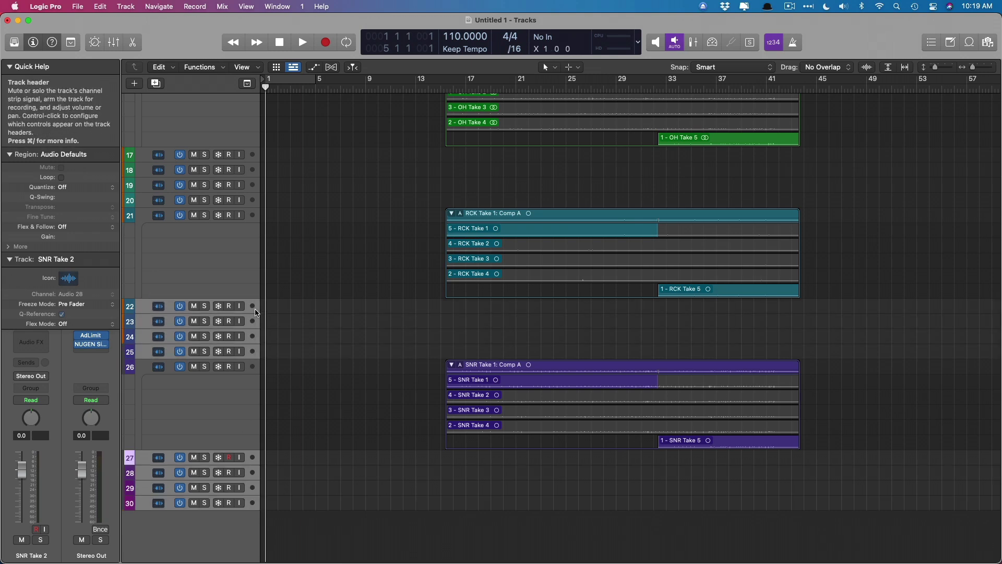
pyautogui.scroll(5, 256, 320)
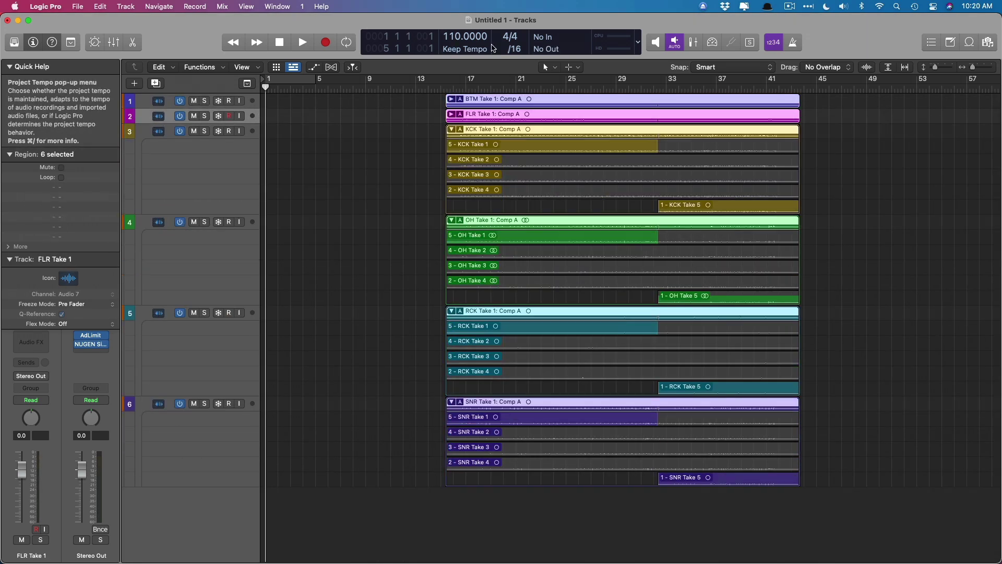
# Collapse all six take folders to single rows and zoom in on the six Comp A regions
pyautogui.click(451, 221)
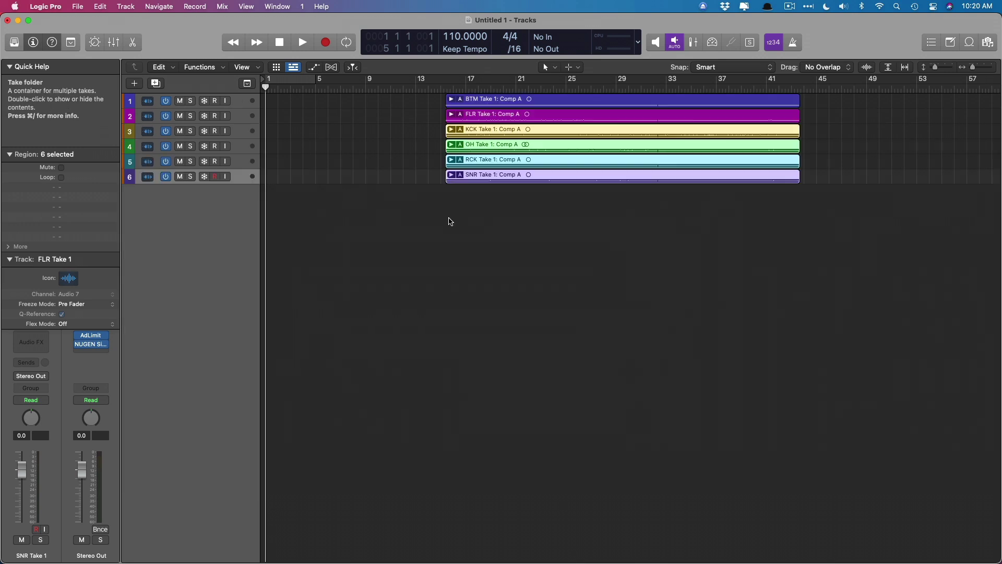
pyautogui.keyDown('alt'); pyautogui.click(451, 99); pyautogui.keyUp('alt')
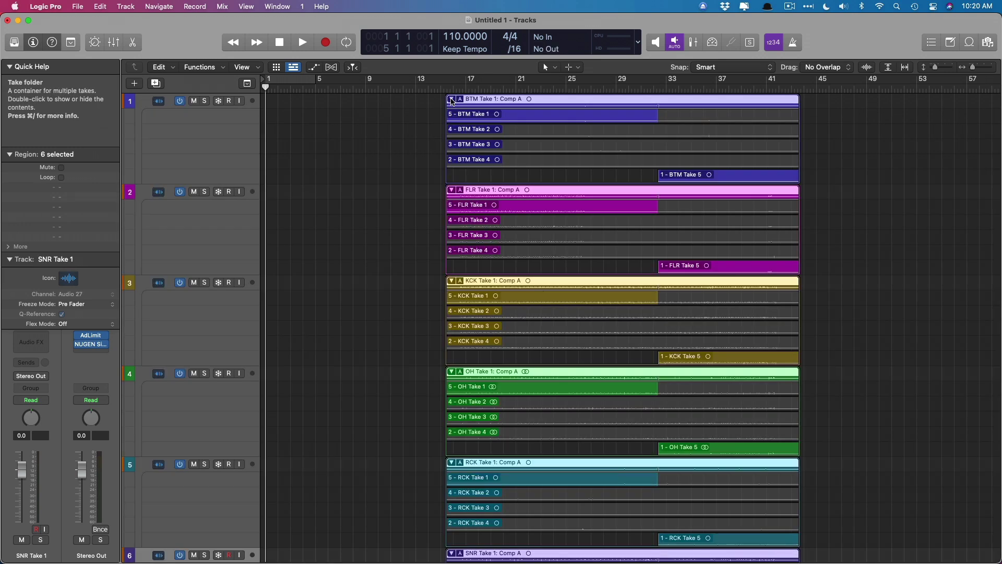
pyautogui.keyDown('alt'); pyautogui.click(451, 99); pyautogui.keyUp('alt')
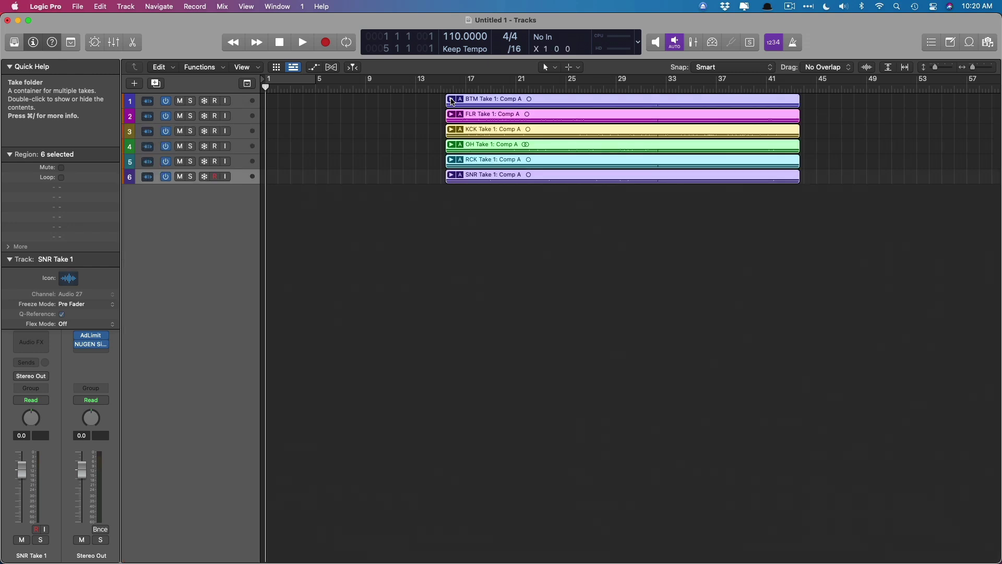
pyautogui.moveTo(436, 100); pyautogui.dragTo(811, 183)
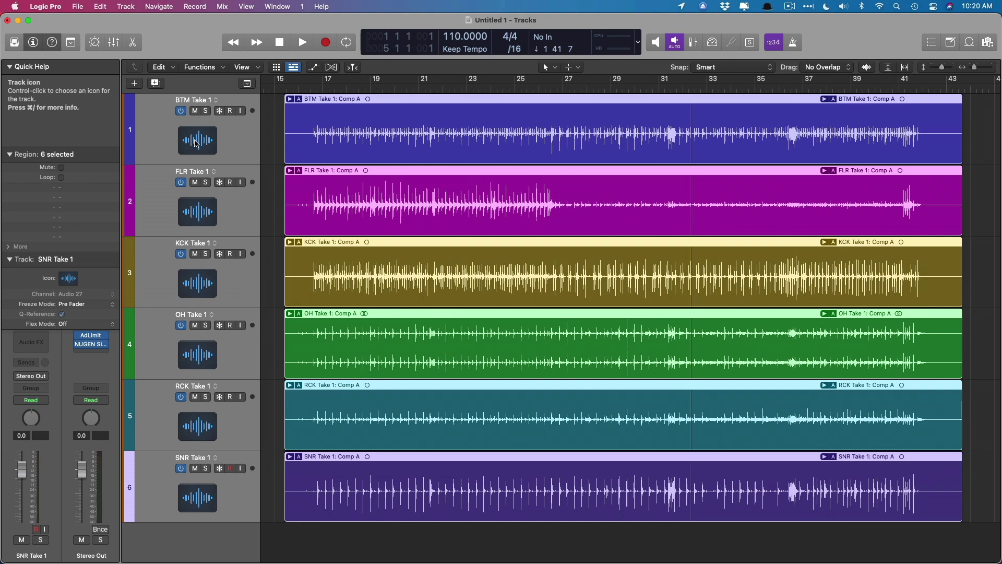
# Select all six drum comp regions and show the Mixer with their channel strips
pyautogui.press('Right')
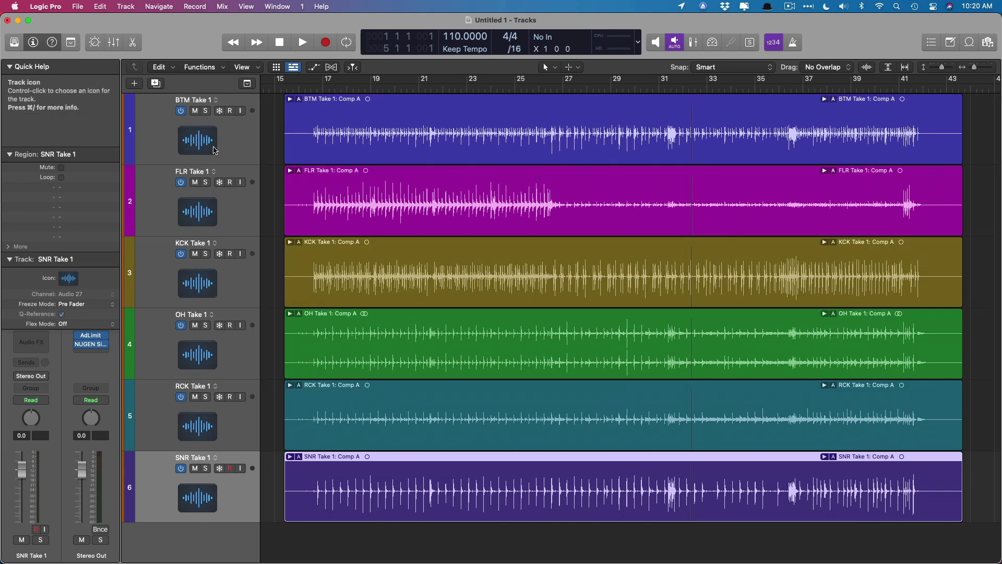
pyautogui.press('super+a')
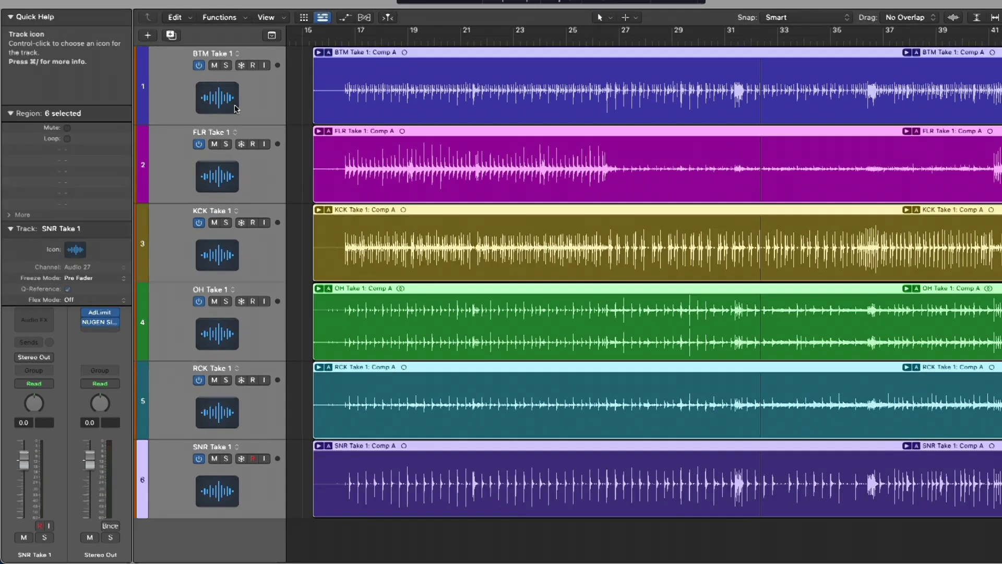
pyautogui.press('x')
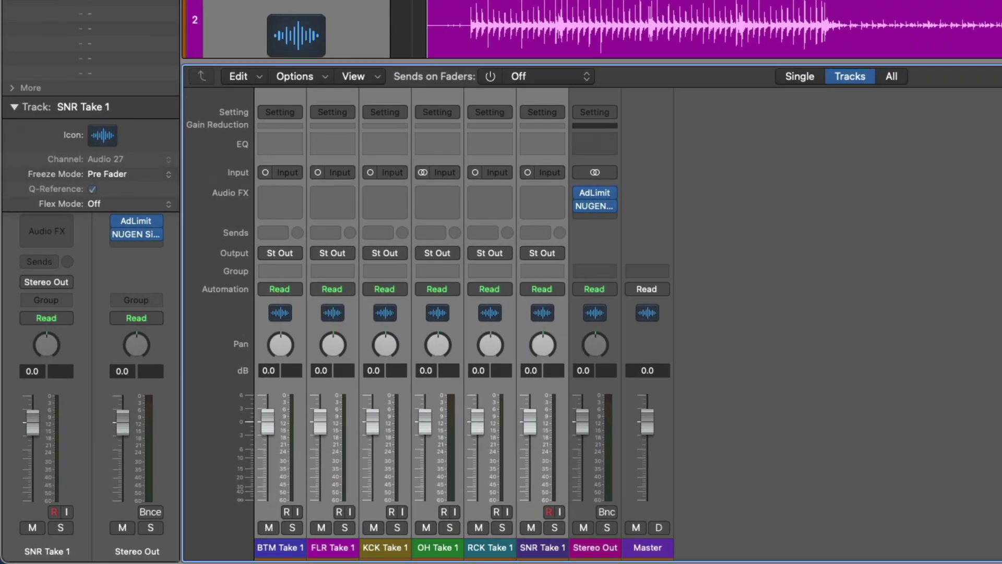
# Create group 1 'DRM' from the six drum channels with Editing (Selection) and Quantize-Locked (Audio) enabled
pyautogui.click(283, 270)
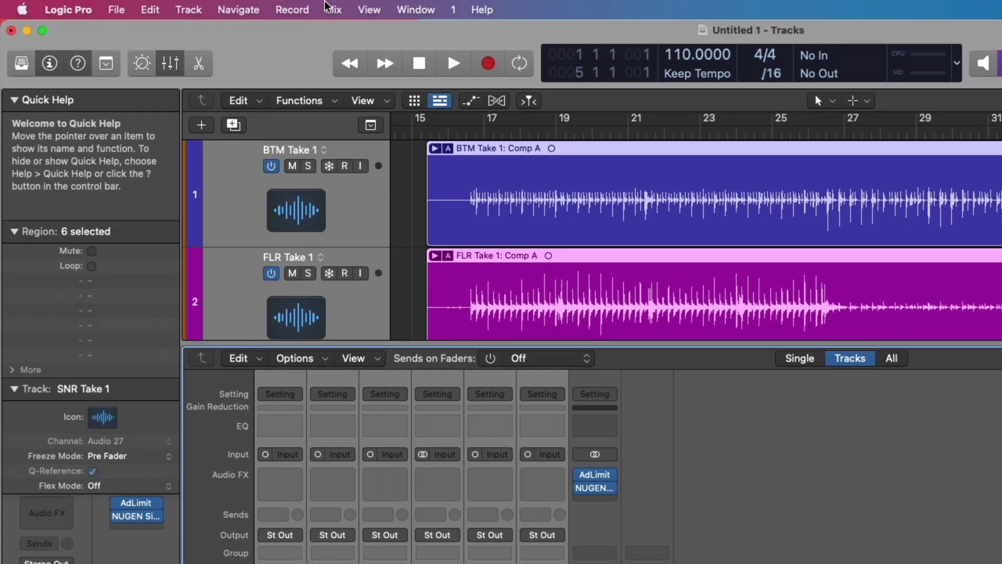
pyautogui.click(327, 8)
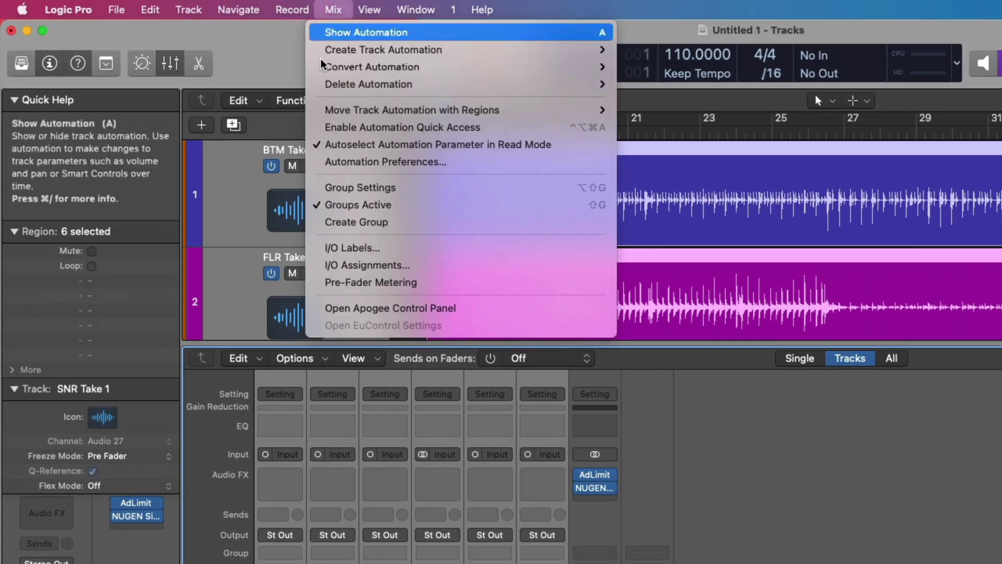
pyautogui.click(338, 223)
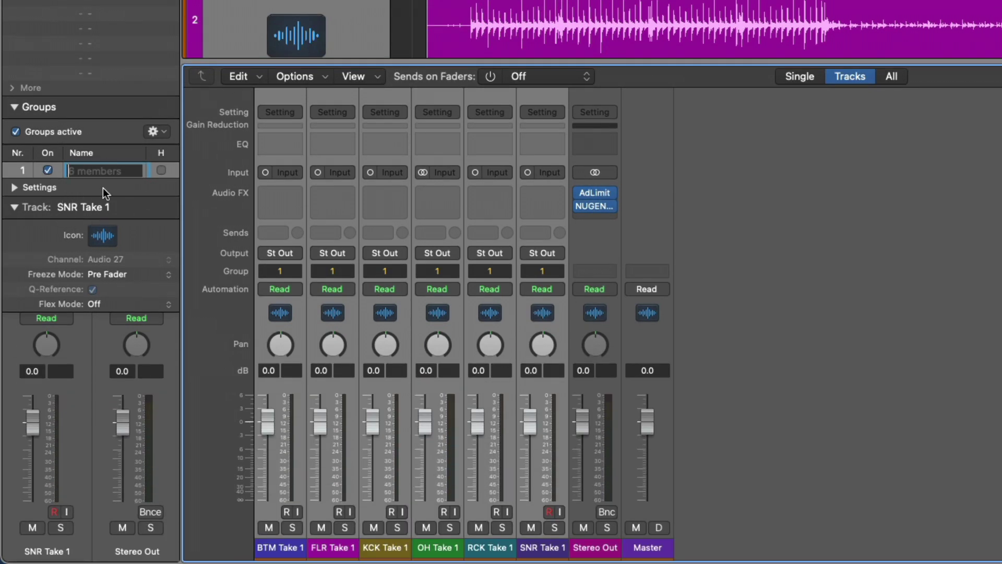
pyautogui.write('DRM')
pyautogui.press('Return')
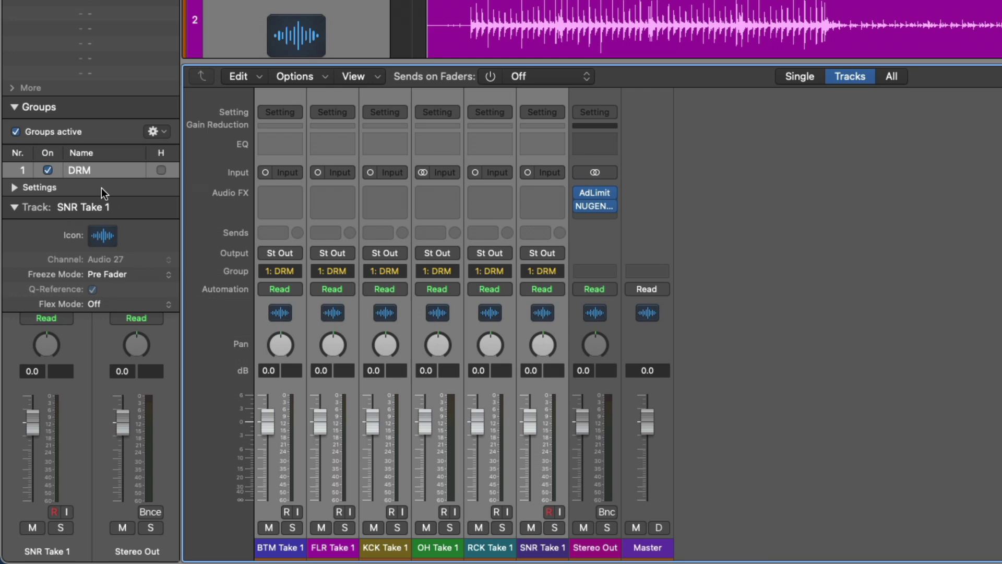
pyautogui.click(14, 187)
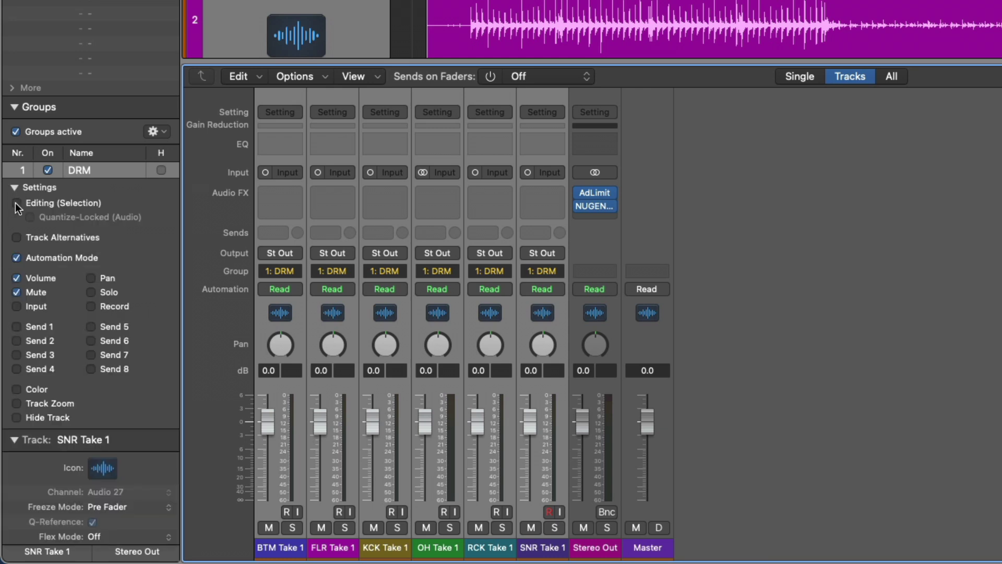
pyautogui.click(16, 203)
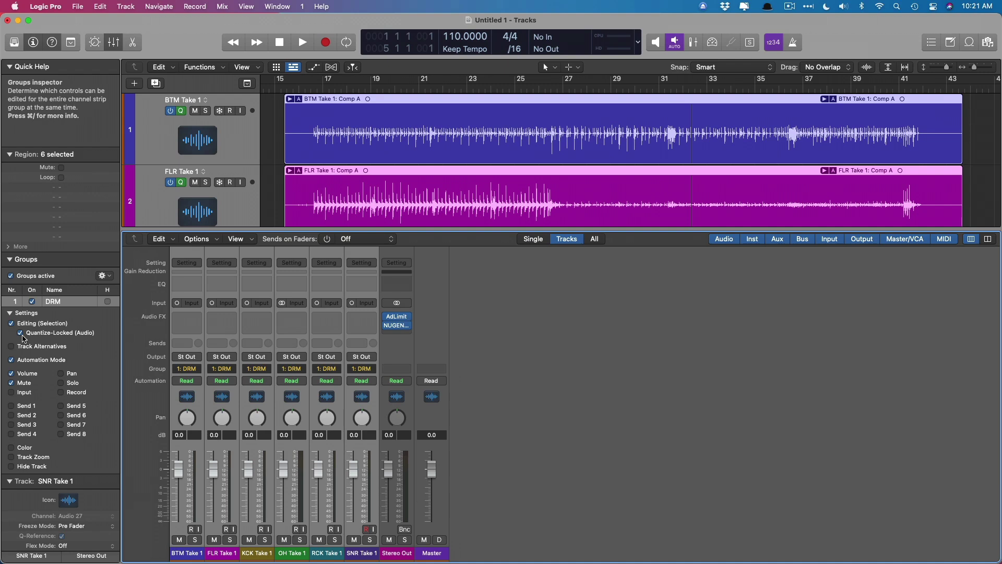
# Hide the Mixer, expand the BTM take folder and swipe Take 2 in from bar 23 to bar 35
pyautogui.press('x')
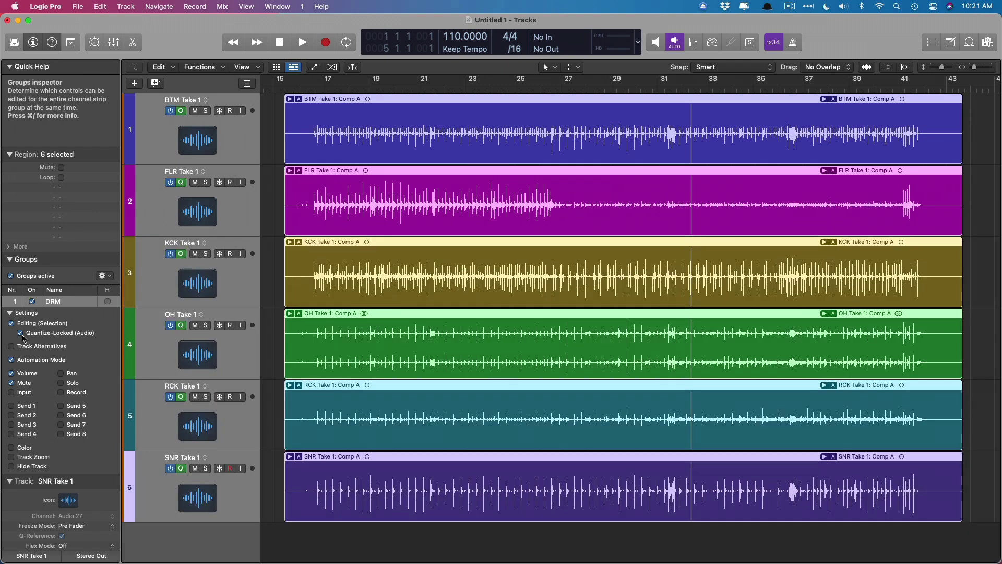
pyautogui.click(290, 99)
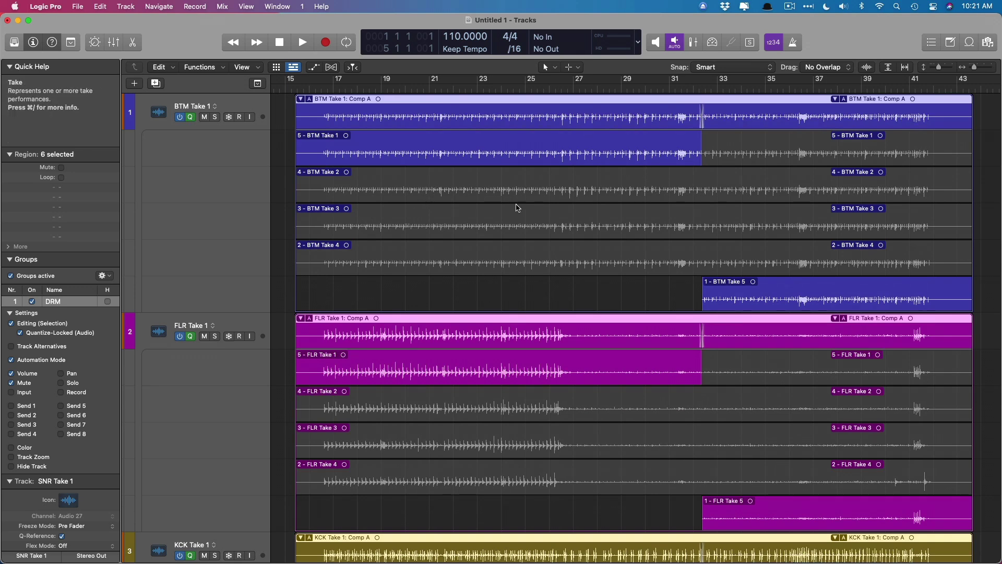
pyautogui.moveTo(486, 196); pyautogui.dragTo(652, 195)
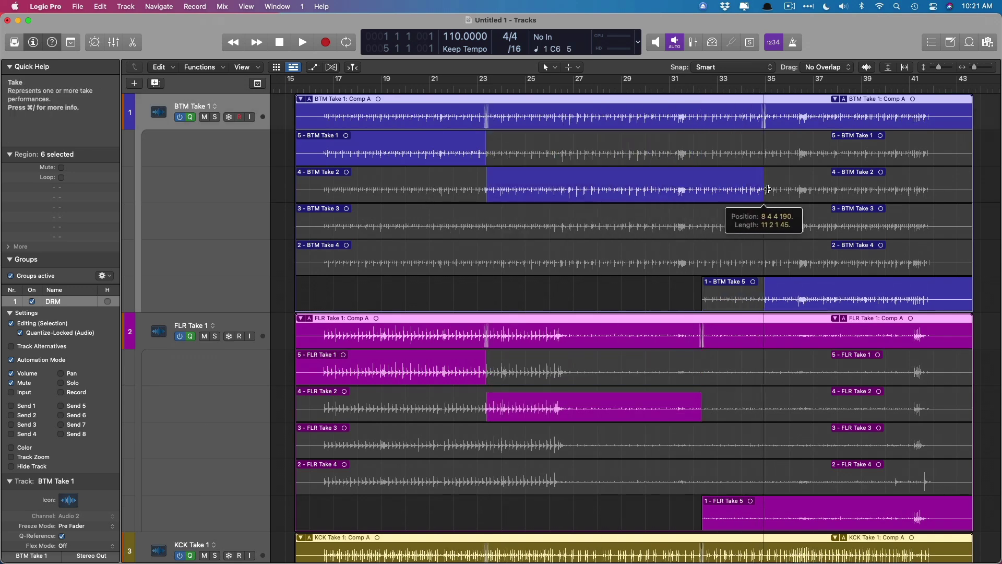
pyautogui.moveTo(769, 189); pyautogui.dragTo(770, 189)
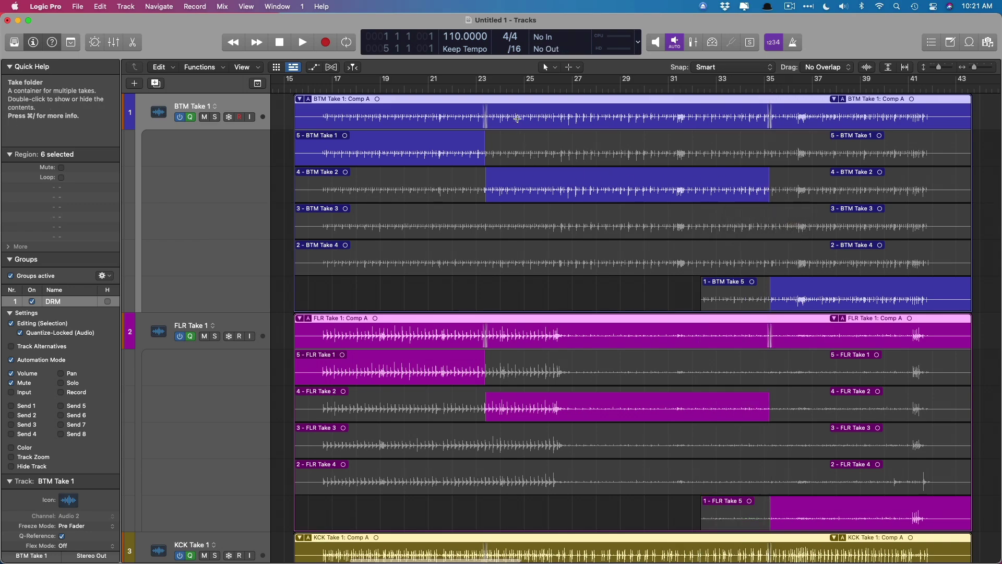
pyautogui.scroll(-3, 522, 147)
pyautogui.scroll(-10, 522, 148)
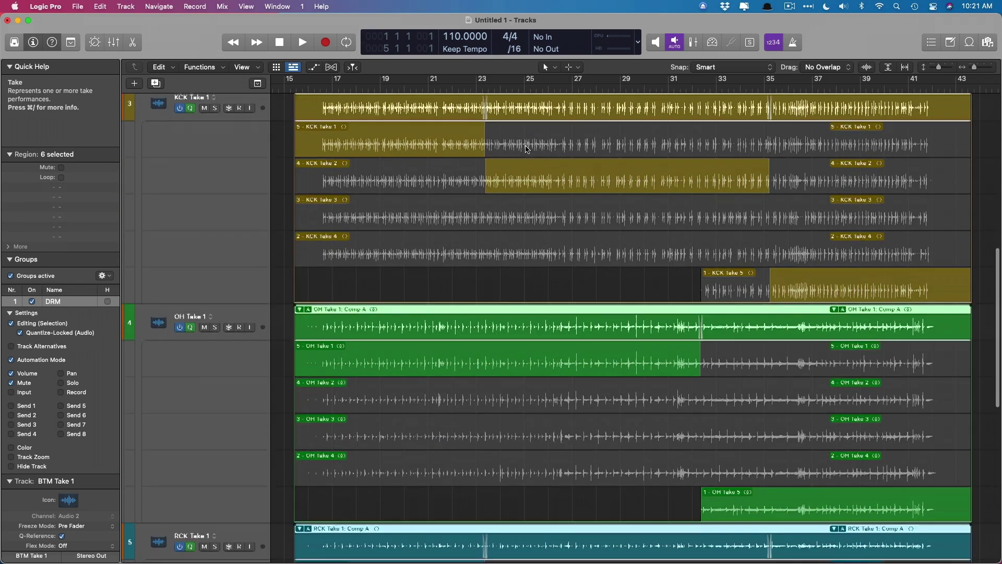
pyautogui.scroll(-1, 527, 149)
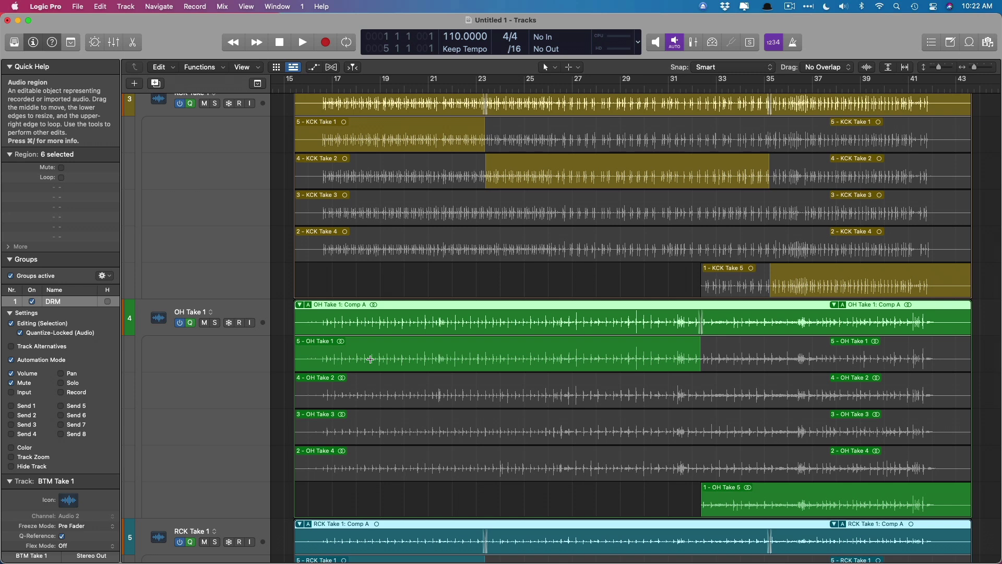
# Collapse all six drum take folders back into single Comp A rows
pyautogui.scroll(3, 329, 298)
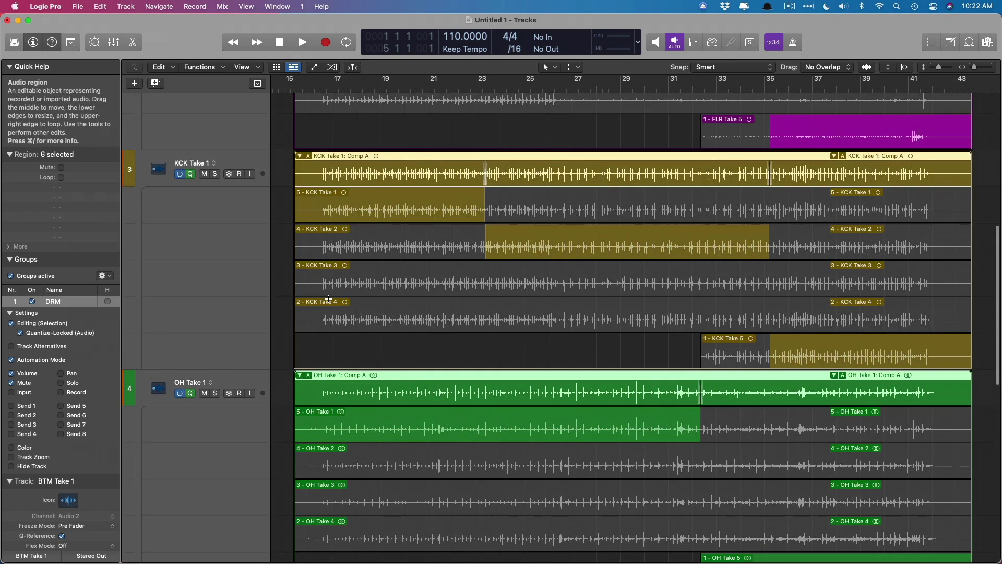
pyautogui.scroll(-2, 328, 298)
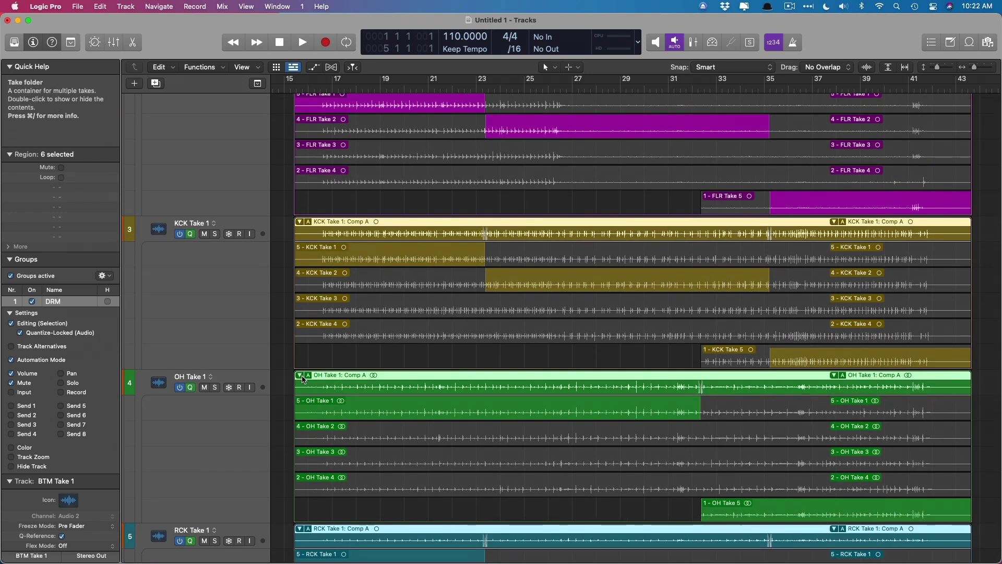
pyautogui.click(300, 375)
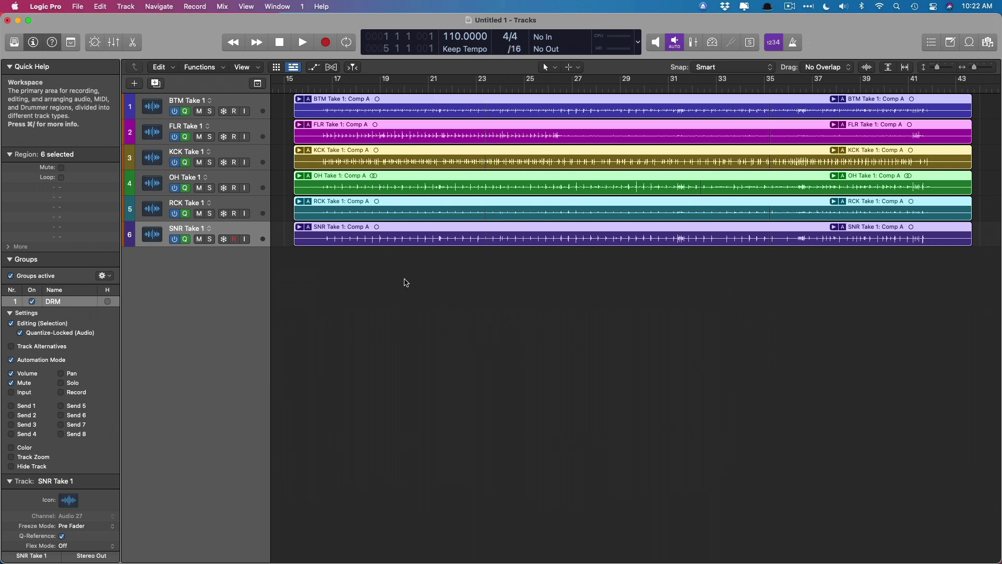
# Zoom in closely on the start of all six comp regions
pyautogui.moveTo(360, 269); pyautogui.dragTo(286, 63)
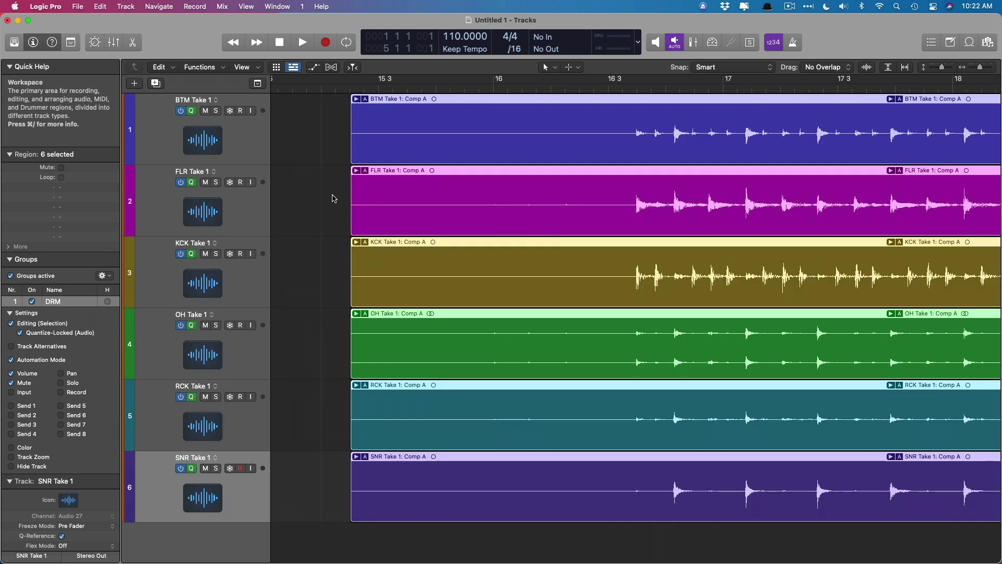
pyautogui.keyDown('ctrl'); pyautogui.keyDown('alt'); pyautogui.click(314, 138); pyautogui.keyUp('alt'); pyautogui.keyUp('ctrl')
pyautogui.moveTo(462, 128); pyautogui.dragTo(557, 519)
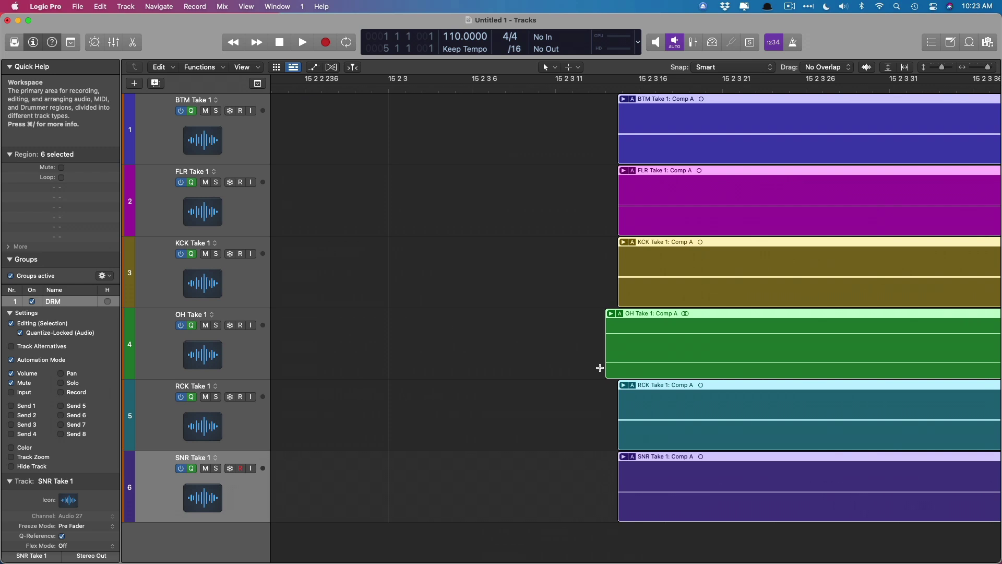
# Zoom in on the OH comp start and place the playhead where the other regions begin
pyautogui.click(612, 313)
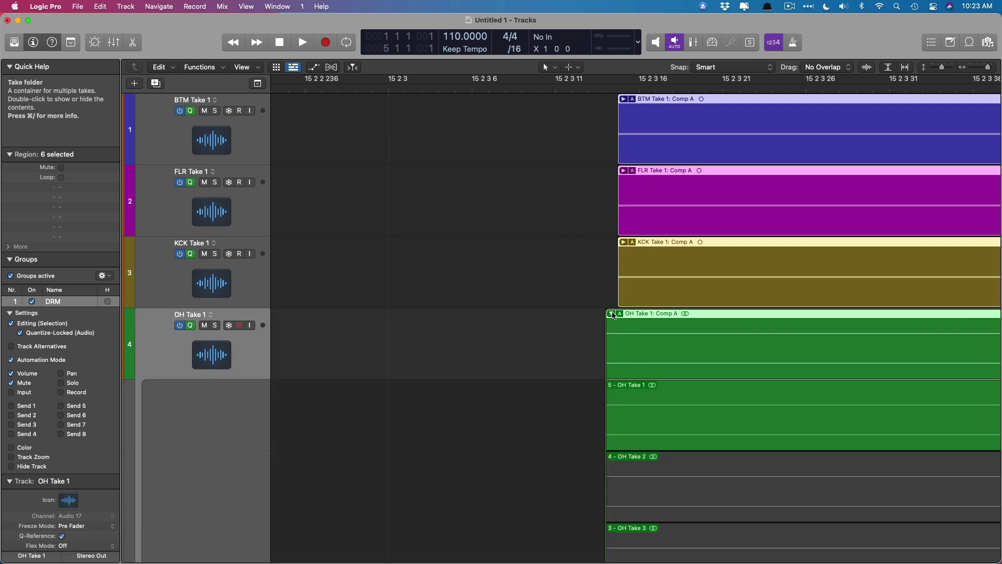
pyautogui.doubleClick(613, 315)
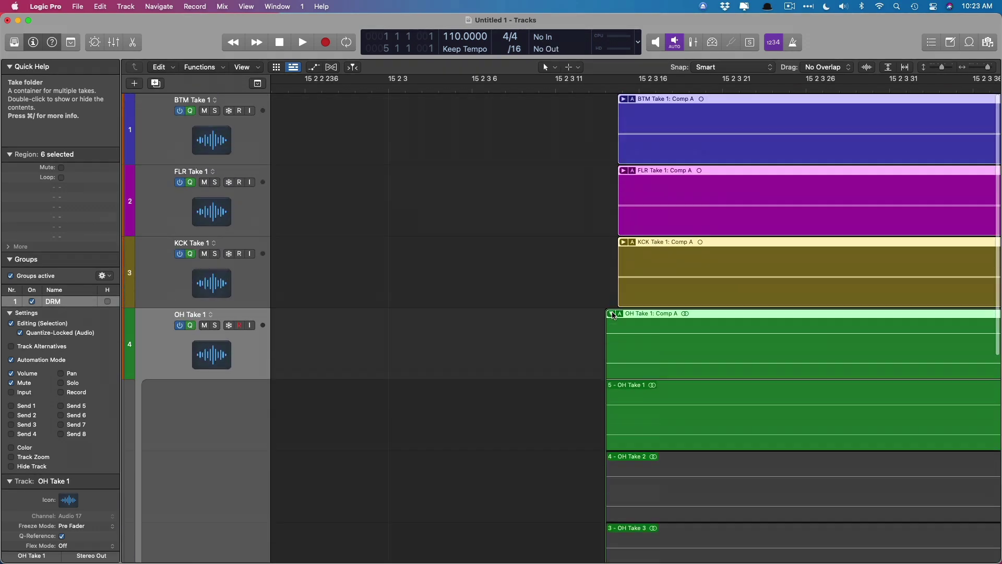
pyautogui.moveTo(589, 228); pyautogui.dragTo(628, 392)
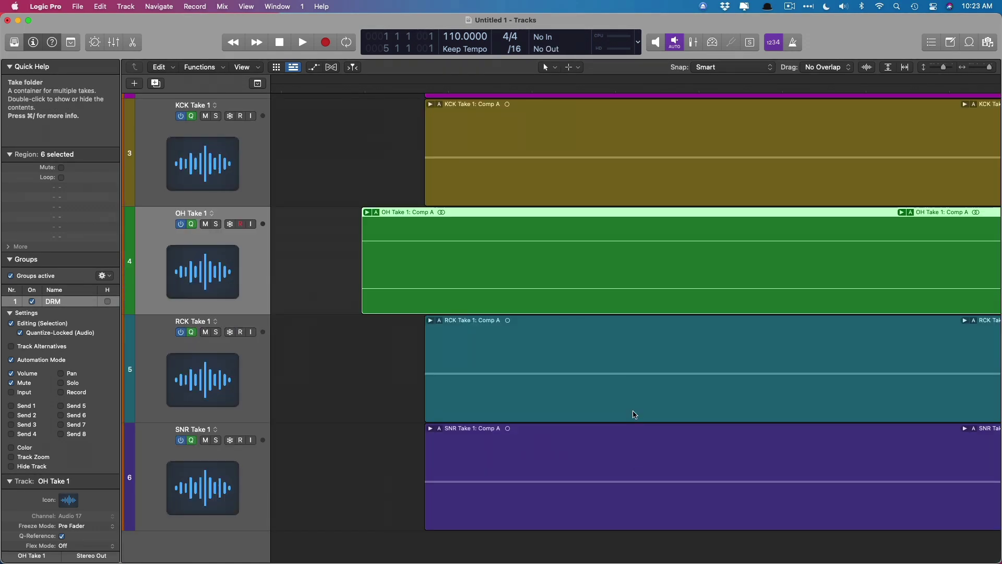
pyautogui.moveTo(394, 86); pyautogui.dragTo(448, 80)
# Marquee across all six comp regions' starts to split each just after its start
pyautogui.keyDown('ctrl'); pyautogui.keyDown('alt'); pyautogui.click(444, 163); pyautogui.keyUp('alt'); pyautogui.keyUp('ctrl')
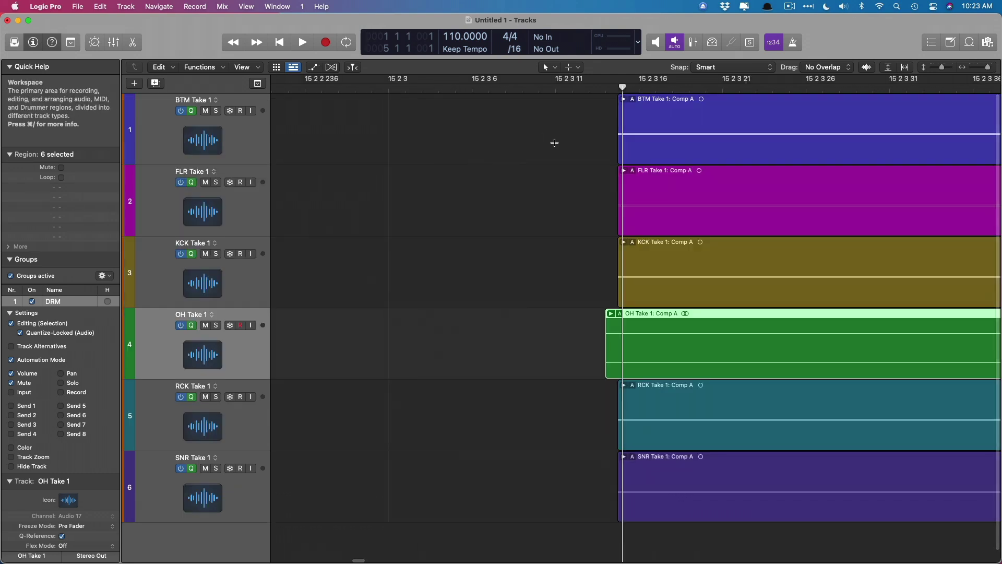
pyautogui.moveTo(584, 114); pyautogui.dragTo(657, 517)
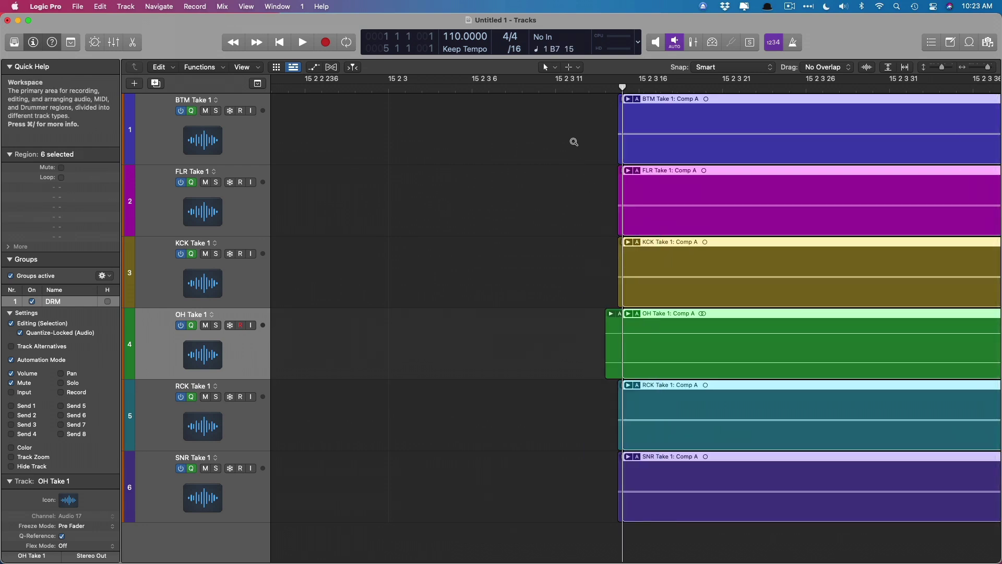
pyautogui.moveTo(573, 123); pyautogui.dragTo(697, 525)
pyautogui.moveTo(449, 107); pyautogui.dragTo(506, 468)
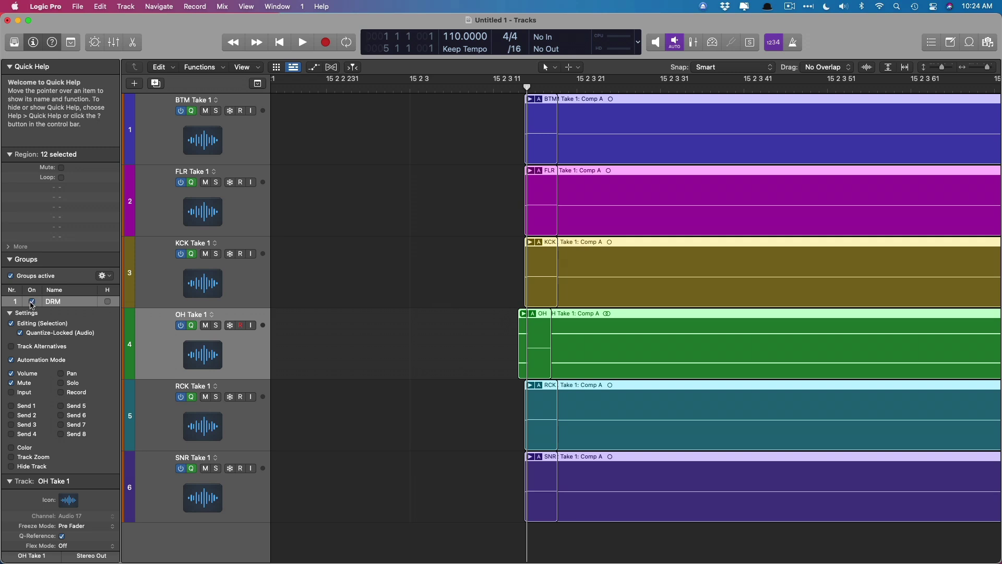
# Turn off the DRM group and trim the OH comp region's start to match the others
pyautogui.click(31, 302)
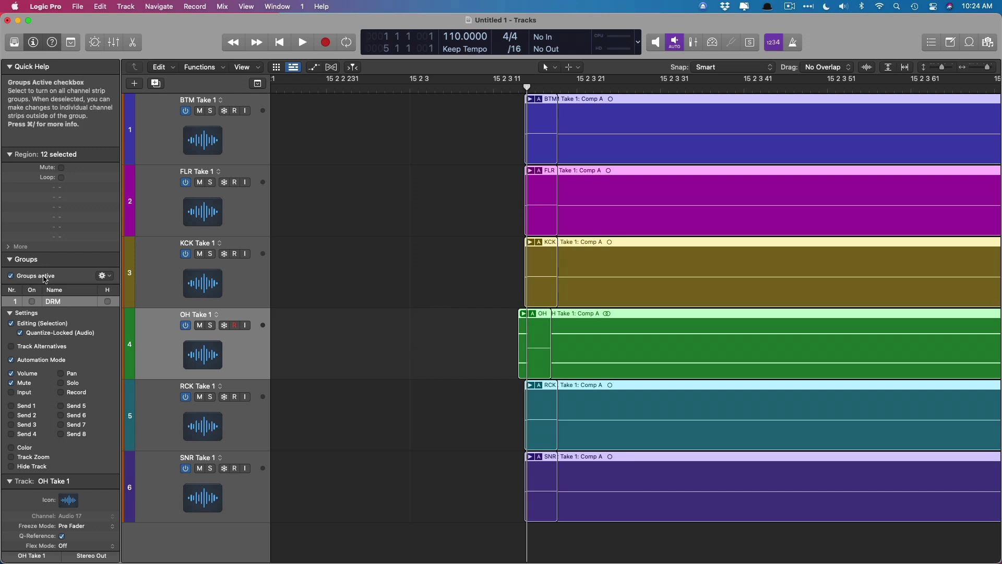
pyautogui.click(510, 330)
pyautogui.click(528, 329)
pyautogui.moveTo(528, 329); pyautogui.dragTo(524, 328)
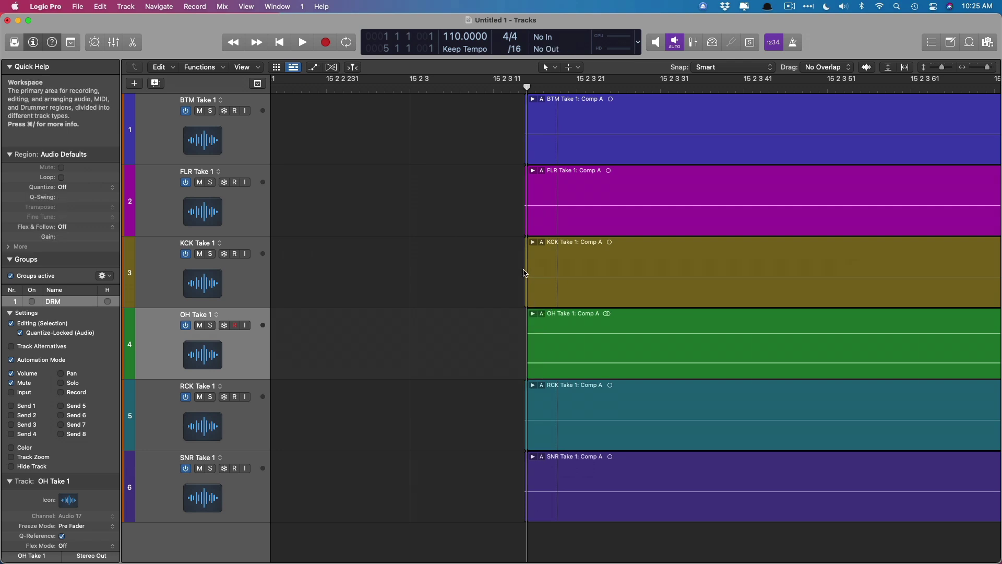
# Delete the leading slivers on the KCK, FLR, BTM, RCK and SNR tracks
pyautogui.click(525, 274)
pyautogui.moveTo(525, 273); pyautogui.dragTo(514, 163)
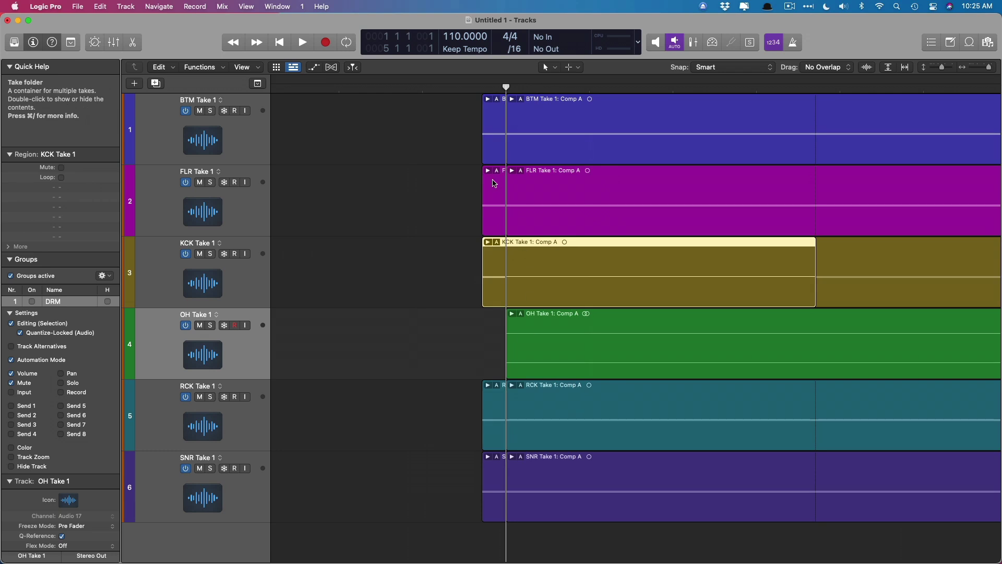
pyautogui.click(496, 182)
pyautogui.press('Delete')
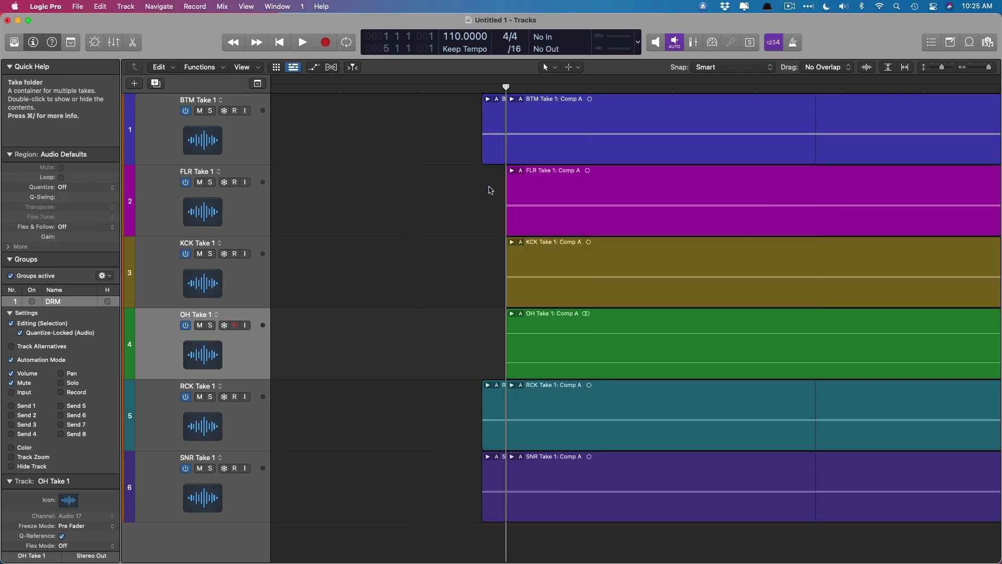
pyautogui.click(499, 109)
pyautogui.press('Delete')
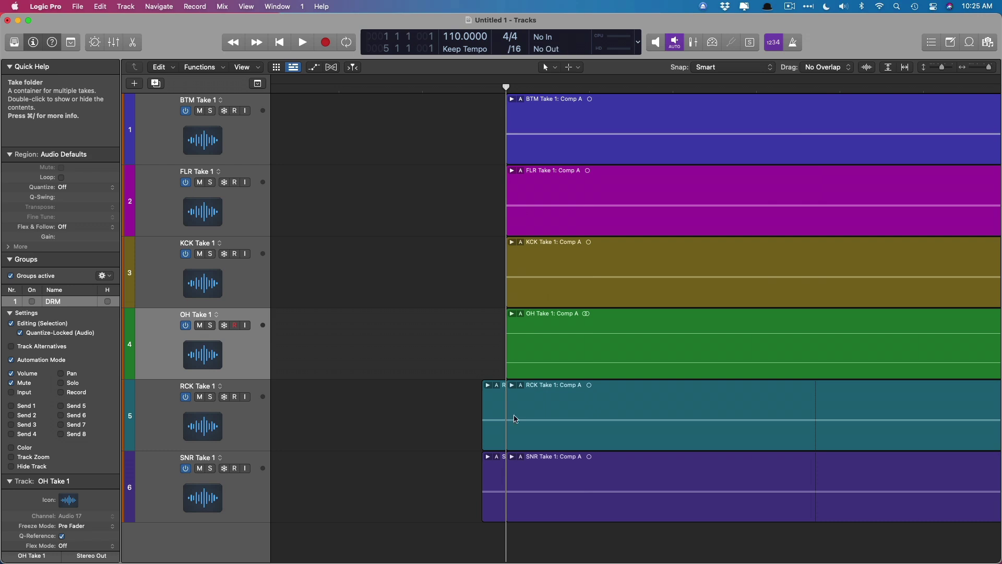
pyautogui.click(499, 402)
pyautogui.press('Delete')
pyautogui.click(500, 485)
pyautogui.press('Delete')
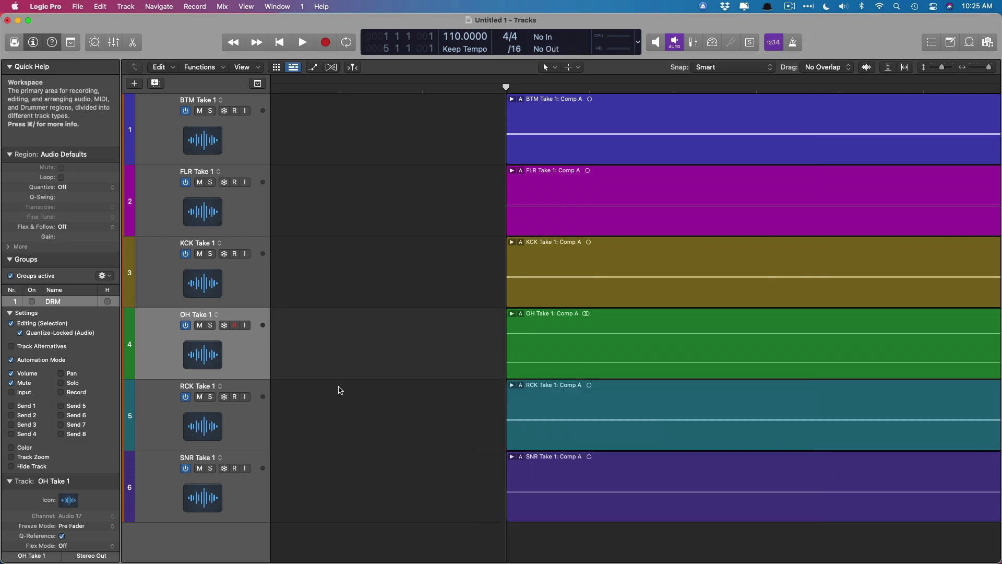
# Re-enable the DRM group, expand the OH take folder and swipe OH Take 2 across the middle section
pyautogui.click(32, 302)
pyautogui.hscroll(-5, 430, 308)
pyautogui.hscroll(5, 568, 354)
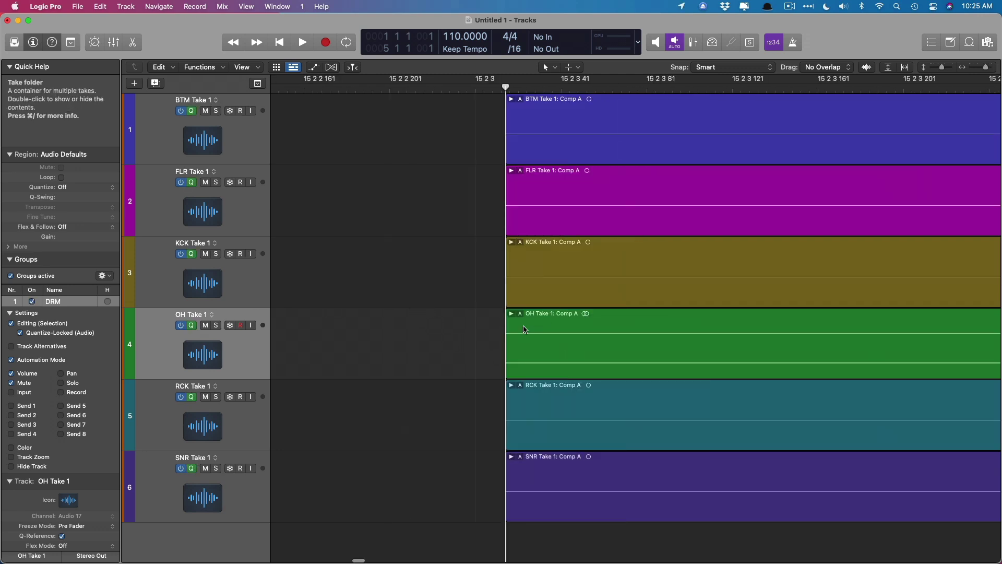
pyautogui.scroll(-5, 524, 328)
pyautogui.scroll(10, 524, 327)
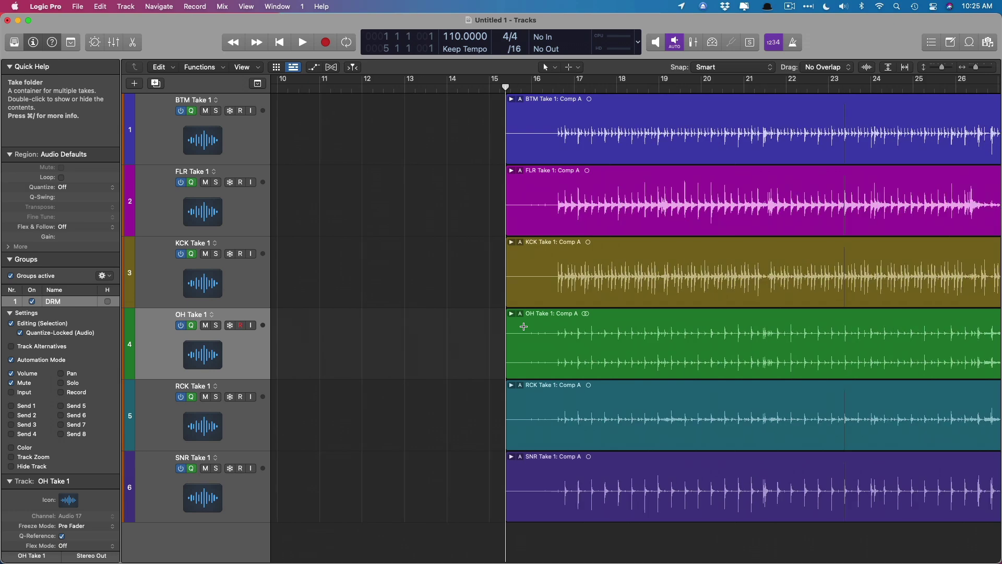
pyautogui.doubleClick(525, 329)
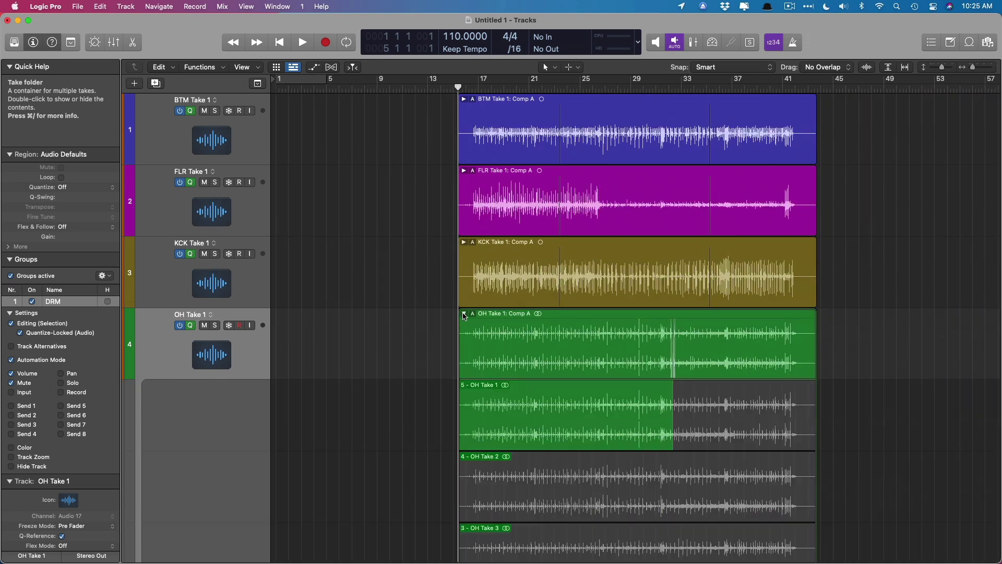
pyautogui.scroll(-2, 543, 355)
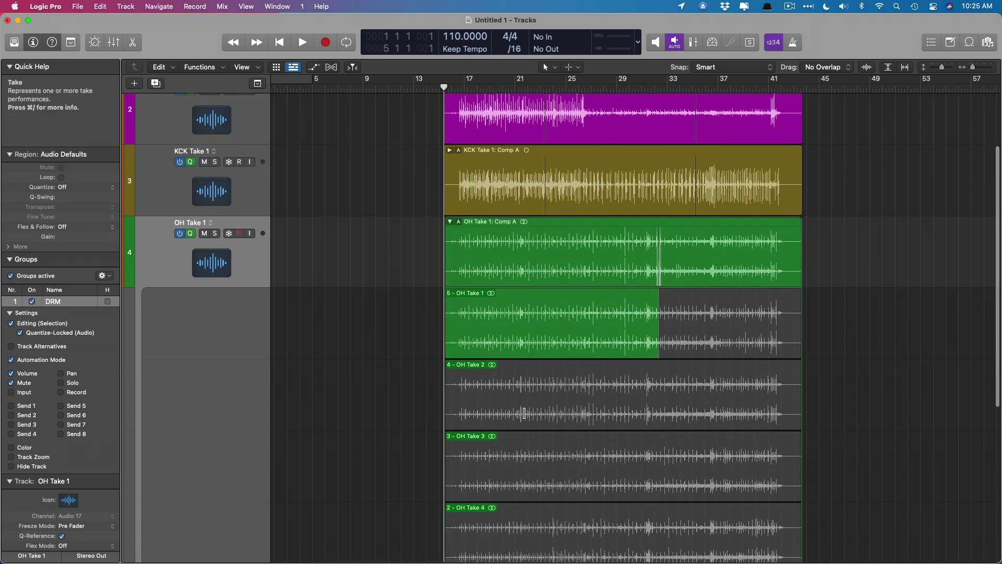
pyautogui.moveTo(503, 413); pyautogui.dragTo(621, 419)
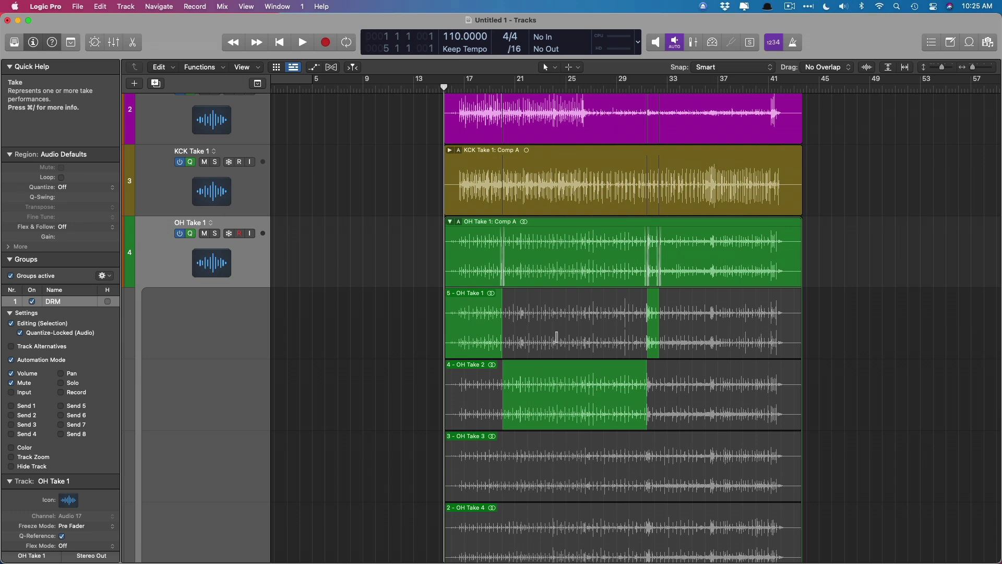
# Expand the KCK take folder and scroll through it to check its grouped comp
pyautogui.click(449, 151)
pyautogui.scroll(-5, 472, 167)
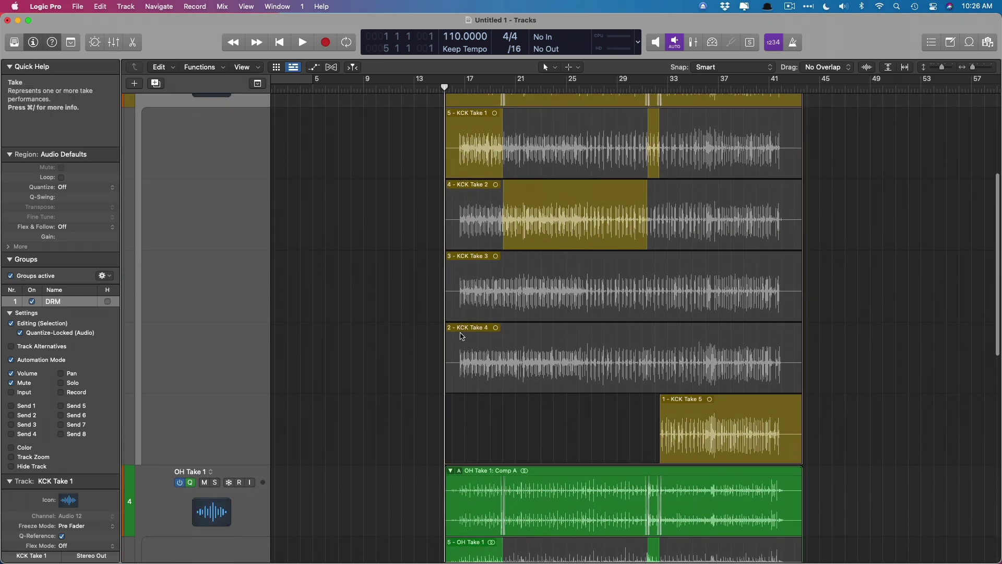
pyautogui.scroll(-5, 461, 316)
pyautogui.scroll(-10, 461, 316)
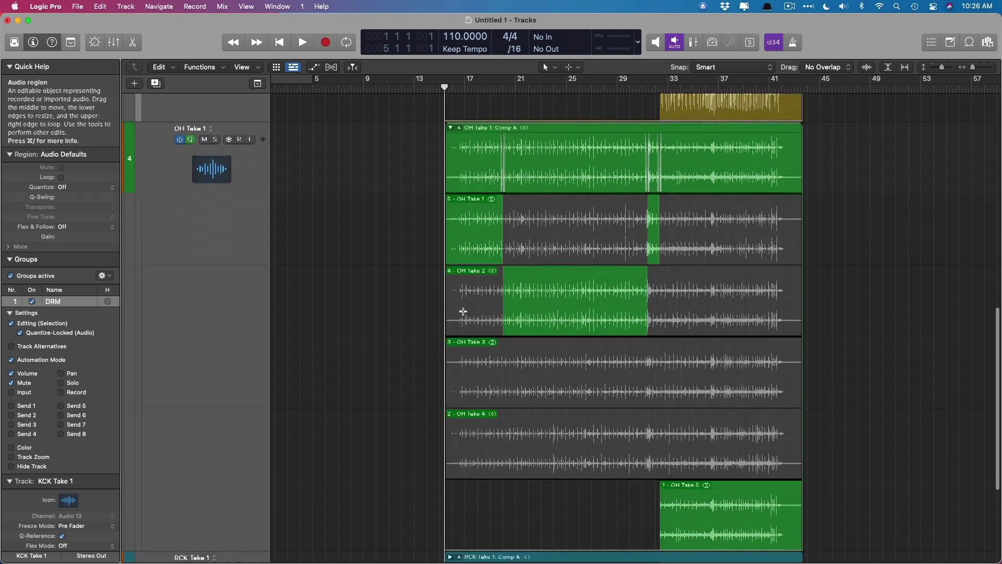
pyautogui.scroll(-7, 472, 381)
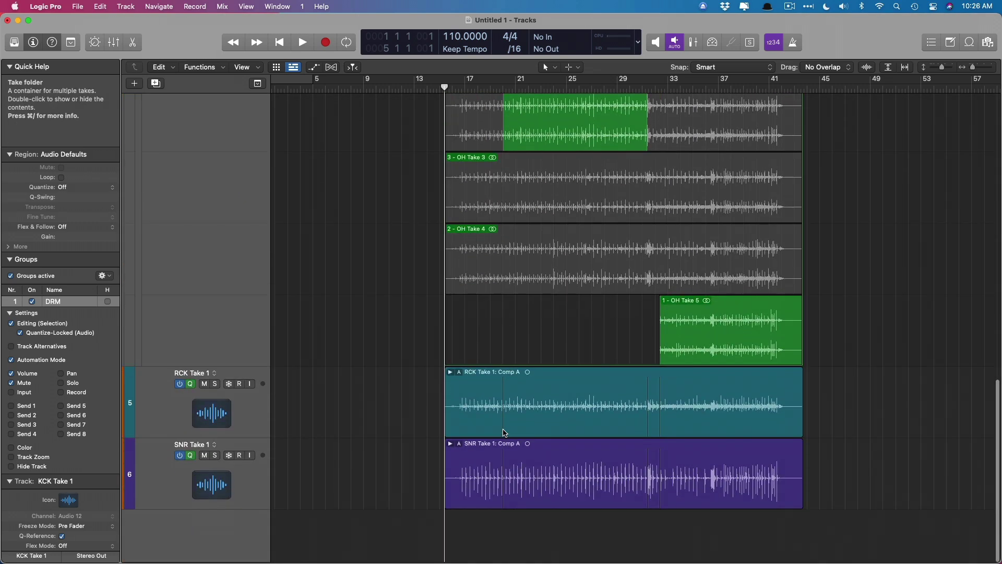
pyautogui.scroll(8, 590, 326)
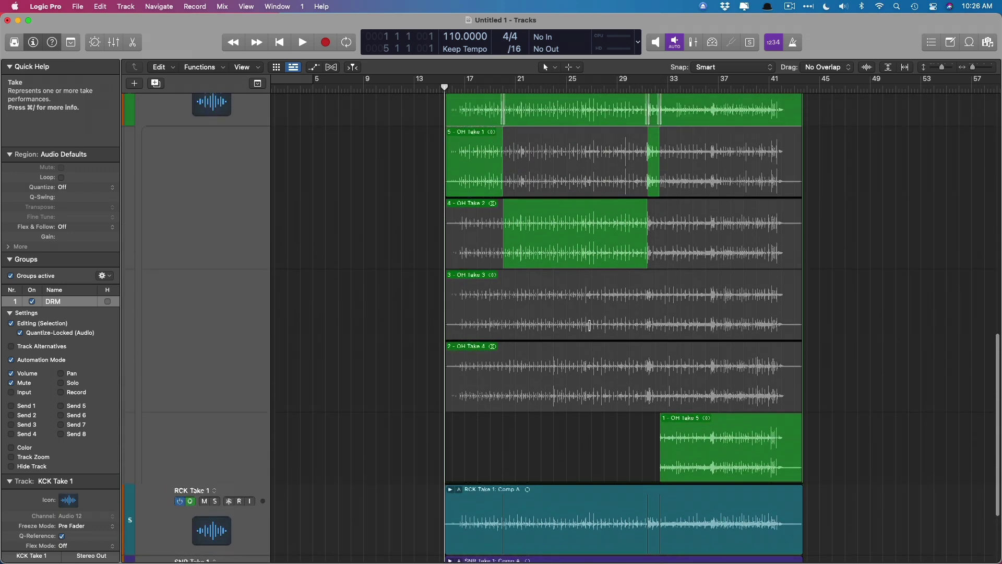
pyautogui.scroll(3, 589, 325)
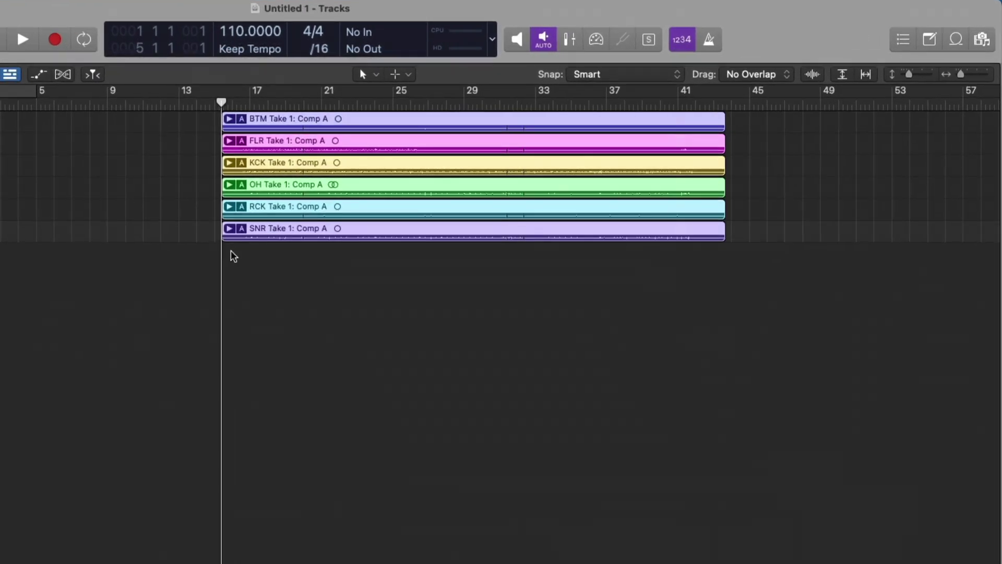
# Open the Browser on All Files, showing the Melodics aliases and User Loops folder
pyautogui.press('f')
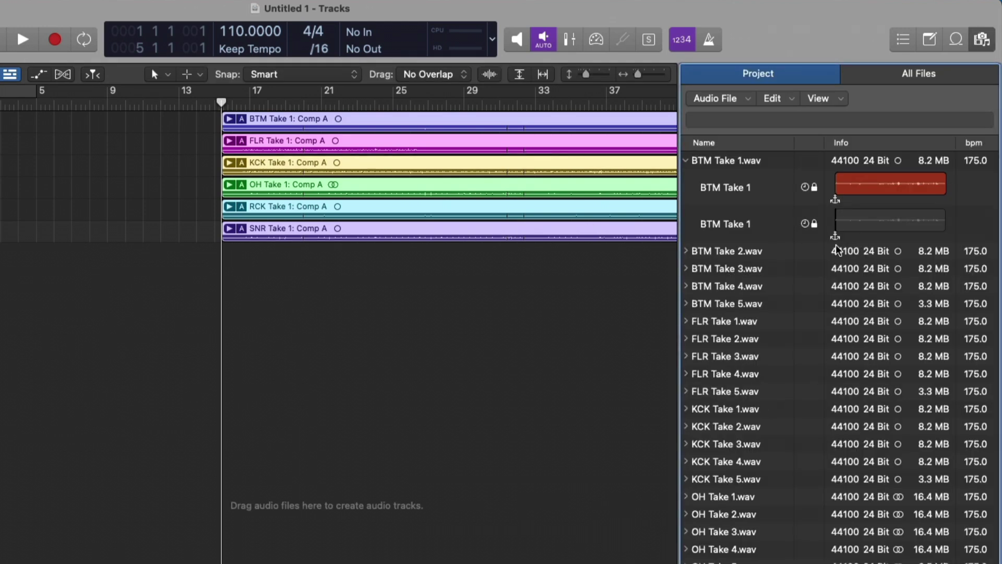
pyautogui.click(903, 78)
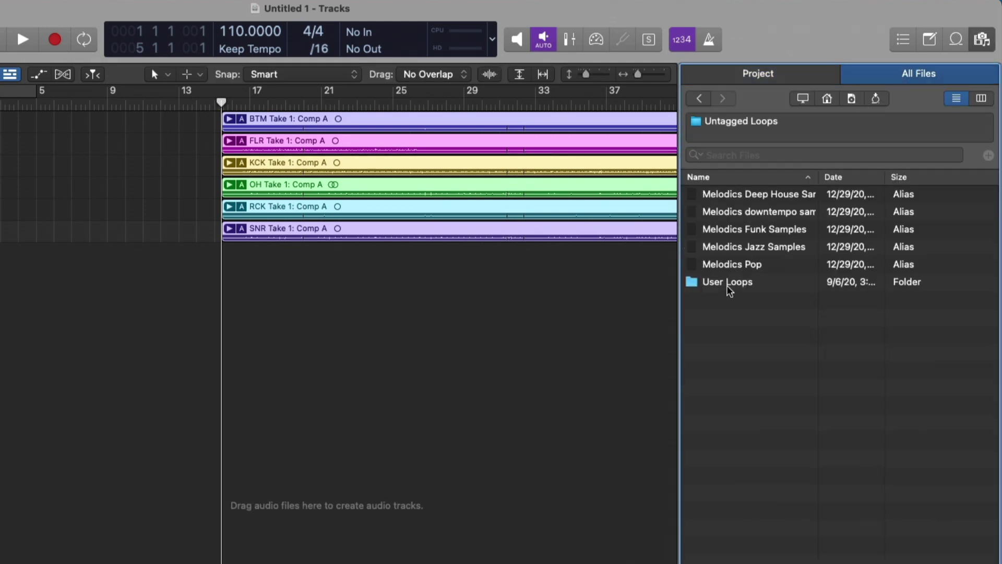